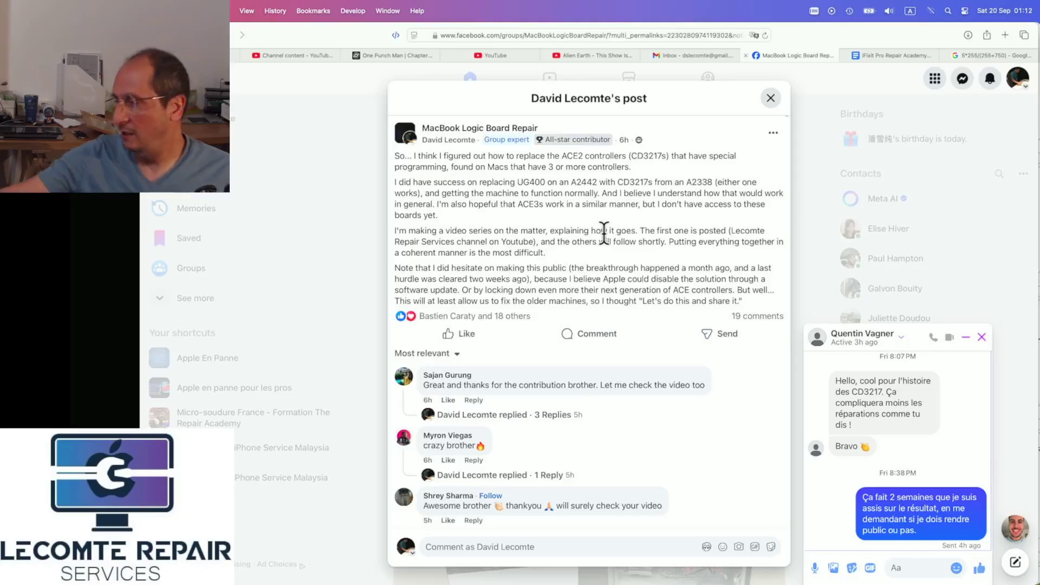
- Switch to the FlexBV board view and examine the components around controller UG400 on the bottom side
key(super+Tab)
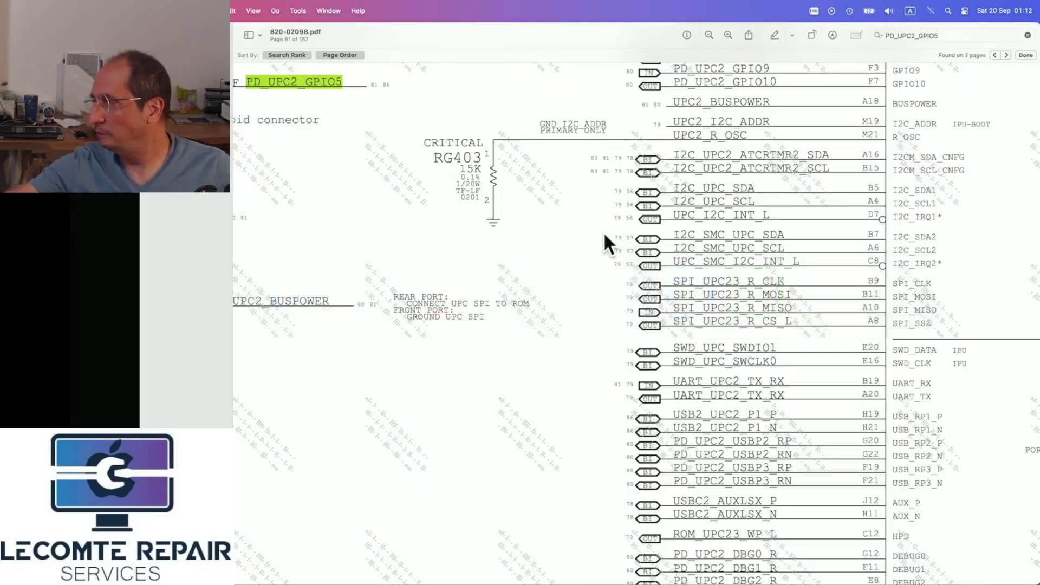
key(super+Tab)
key(super+Tab)
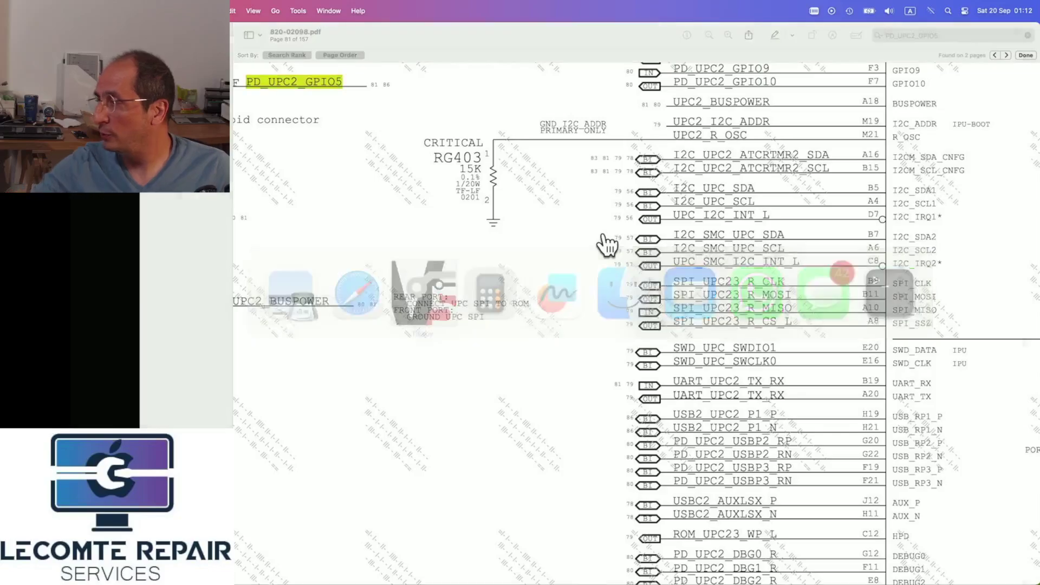
scroll(481, 239, down, 3)
scroll(483, 241, down, 5)
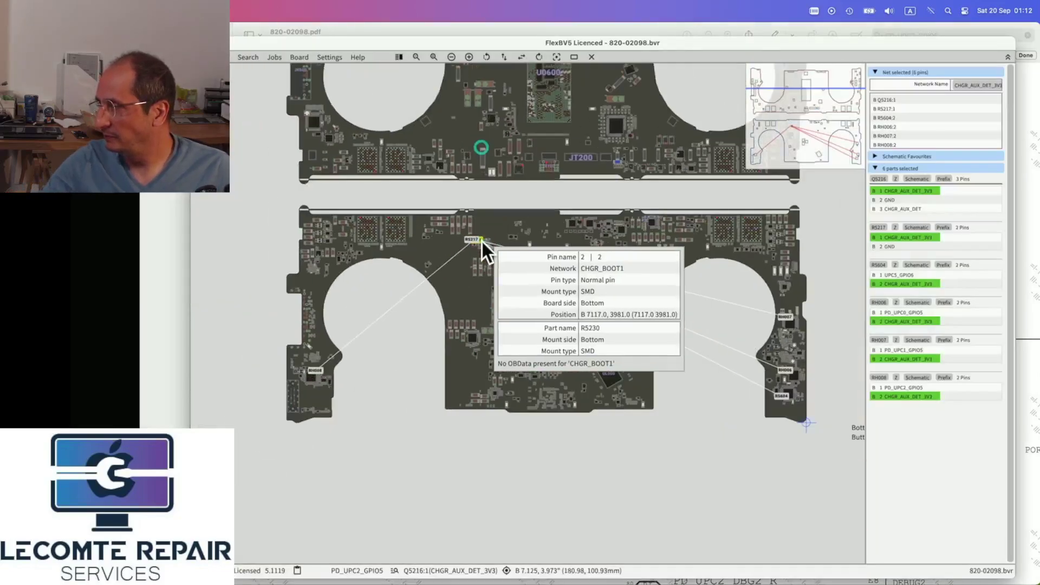
drag(312, 399, 422, 400)
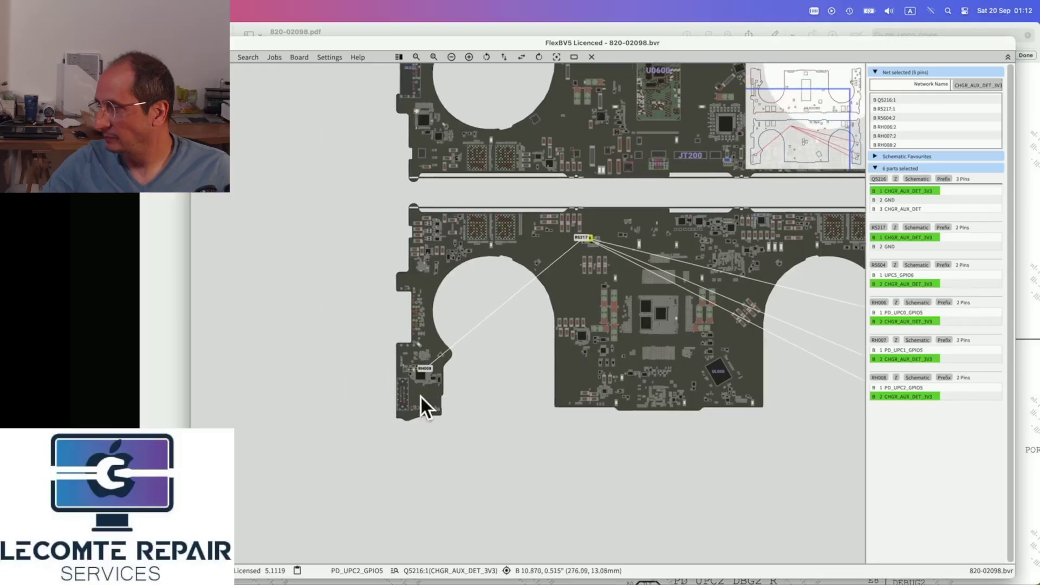
scroll(436, 376, up, 5)
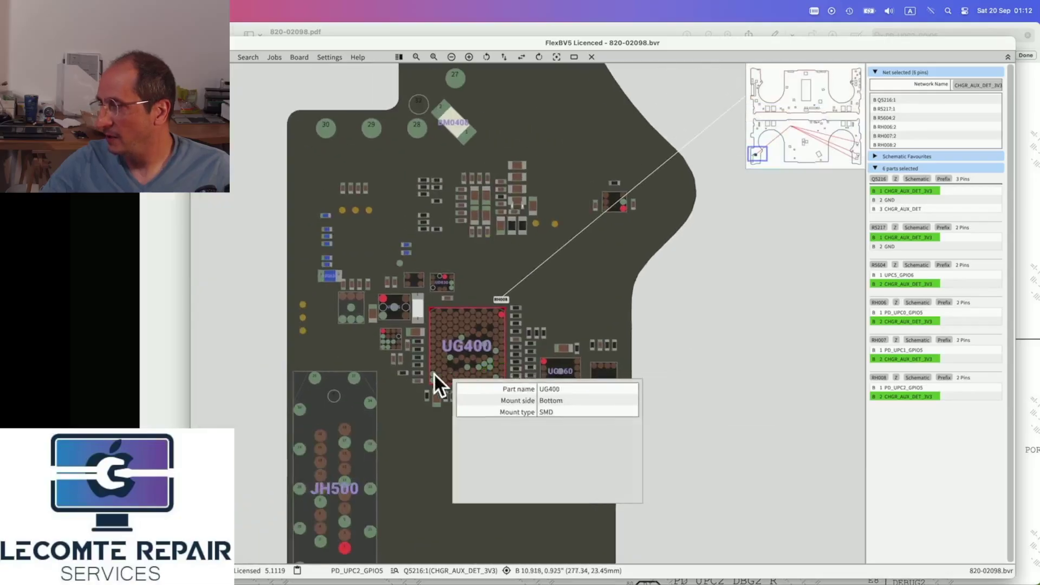
scroll(435, 375, up, 5)
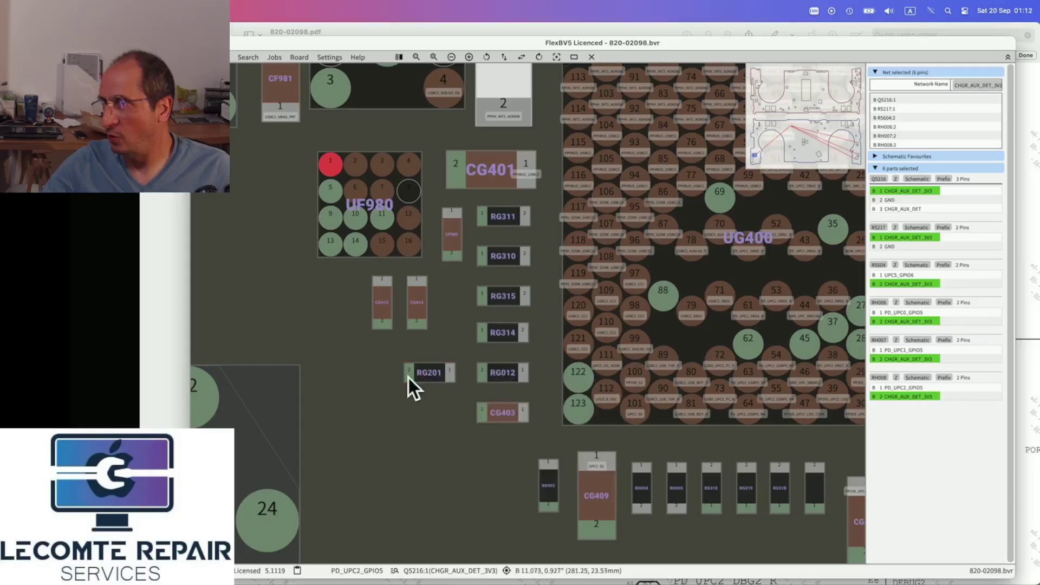
scroll(415, 391, down, 5)
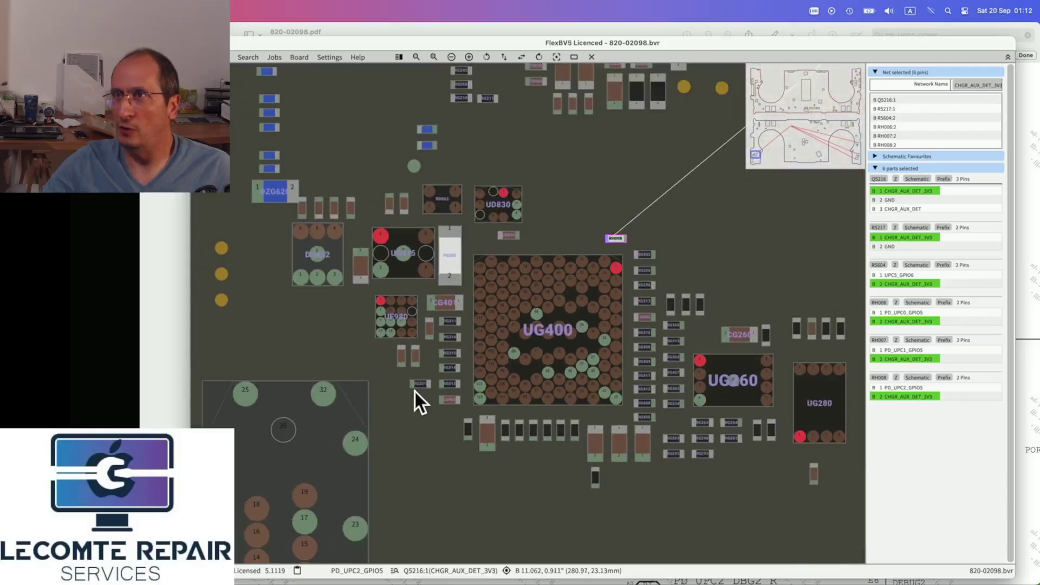
scroll(666, 393, up, 5)
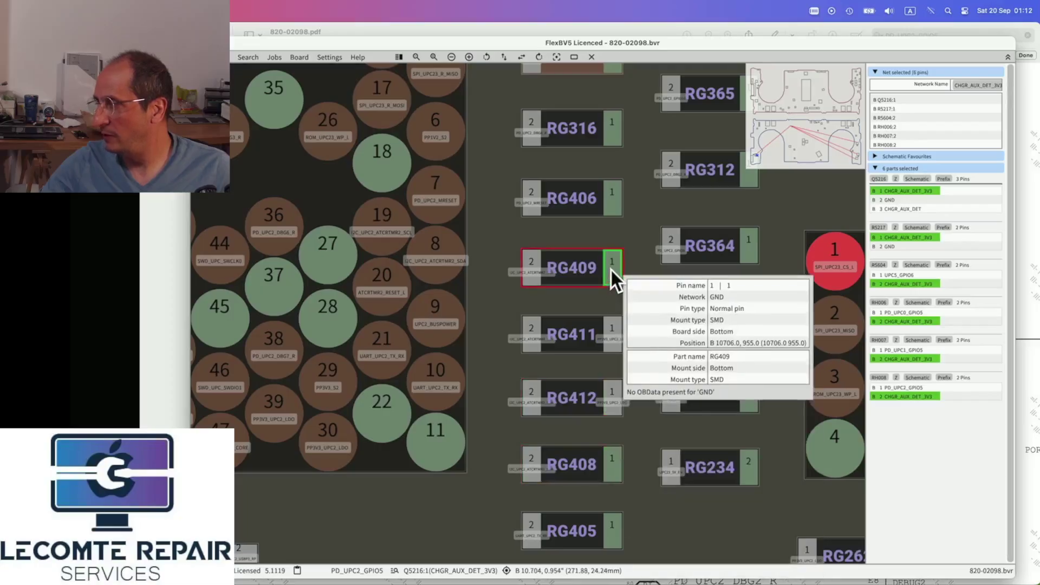
- Highlight the PP1V5_UPC2_LDO_CORE net at CG405 and the PP3V3_UPC2_LDO net at CG408, beside UG400
scroll(615, 327, down, 5)
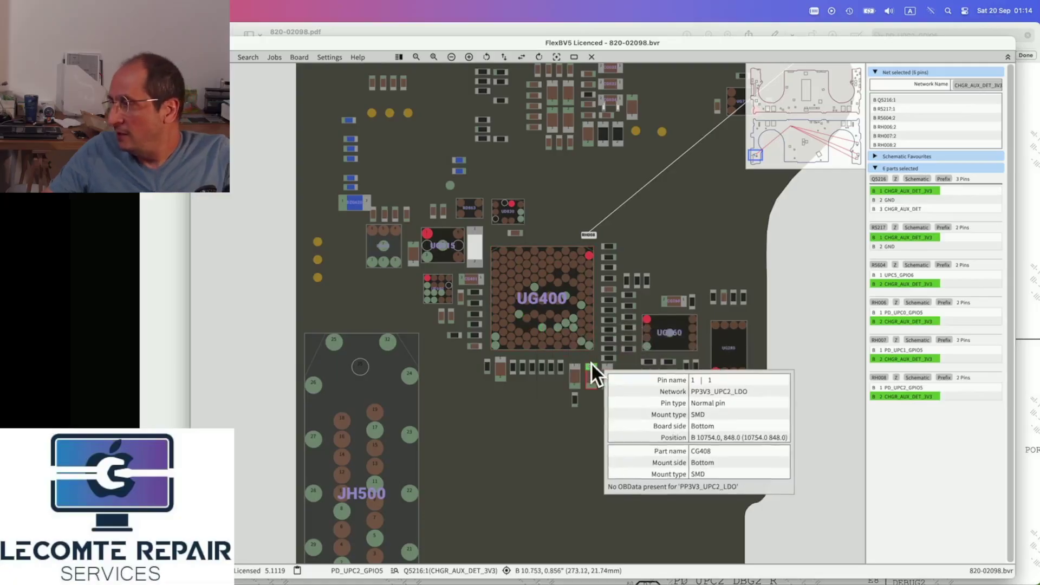
scroll(595, 362, up, 3)
click(566, 372)
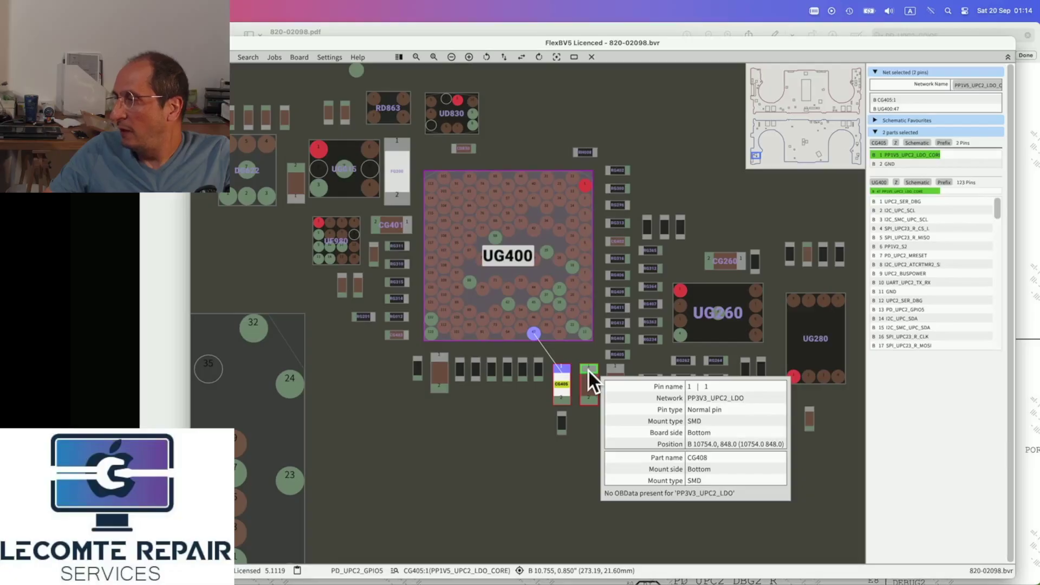
click(588, 369)
click(560, 373)
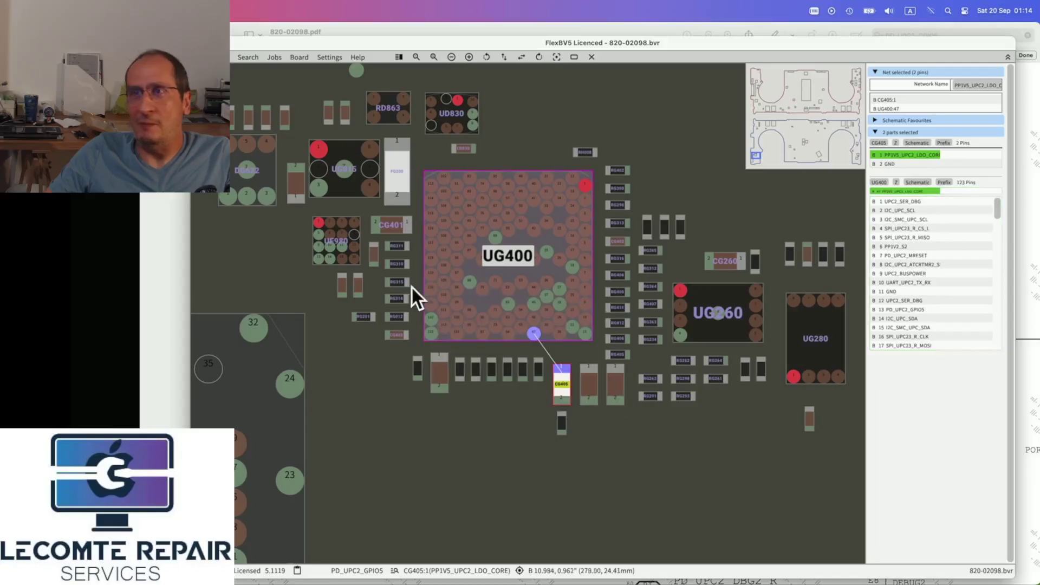
- Highlight the nets on both sides of FG200: PPHV_INT2_AONSW at pin 2, and PPDCIN_AON at pin 1
click(402, 196)
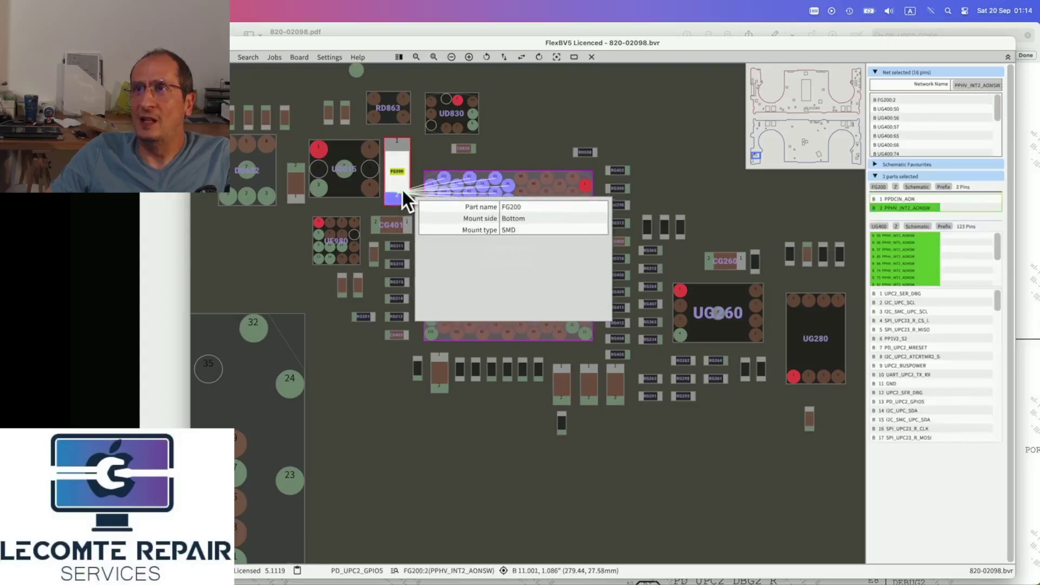
click(398, 139)
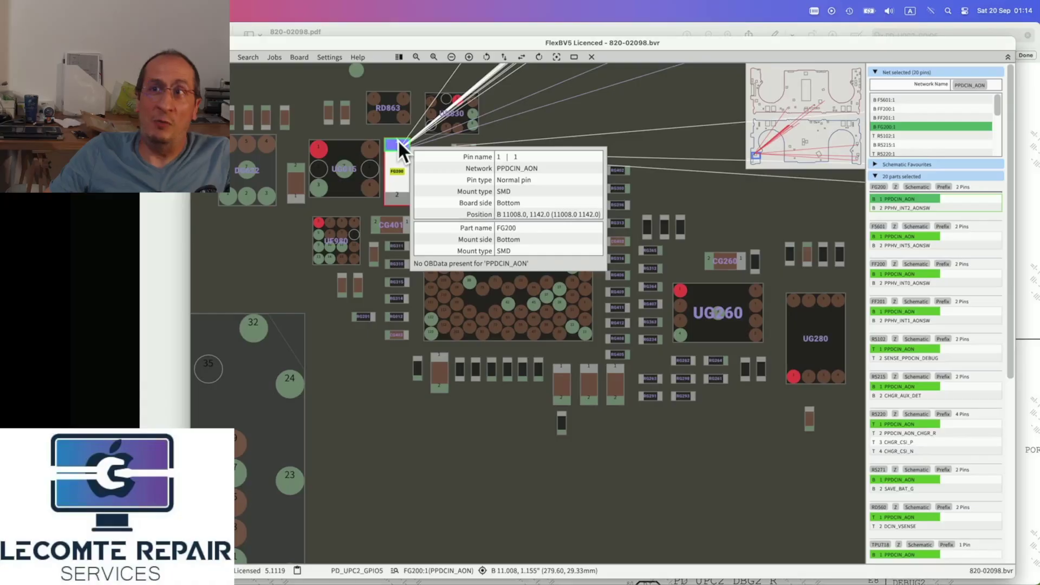
scroll(429, 142, down, 3)
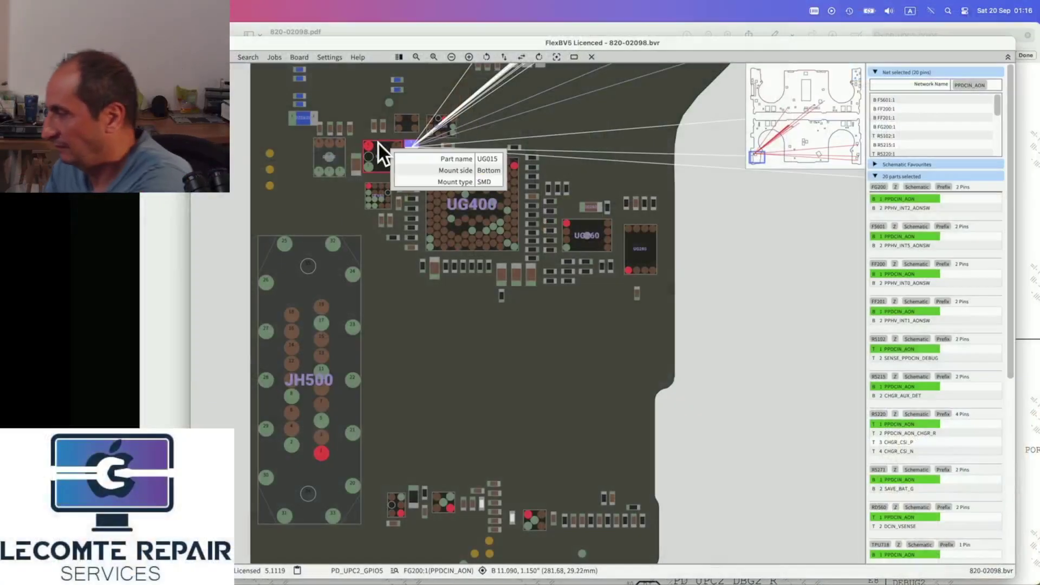
- Switch to the 820-02098 schematic PDF and go to the table of contents on page 1
key(super+Tab)
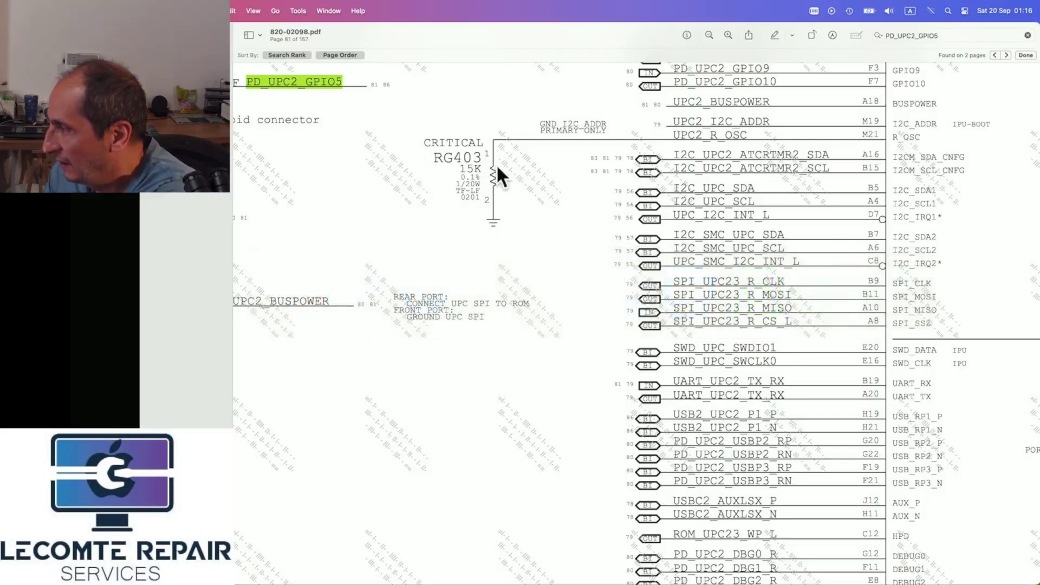
key(super+minus)
key(super+alt+g)
text(1)
key(Return)
key(super+equal)
scroll(404, 344, up, 5)
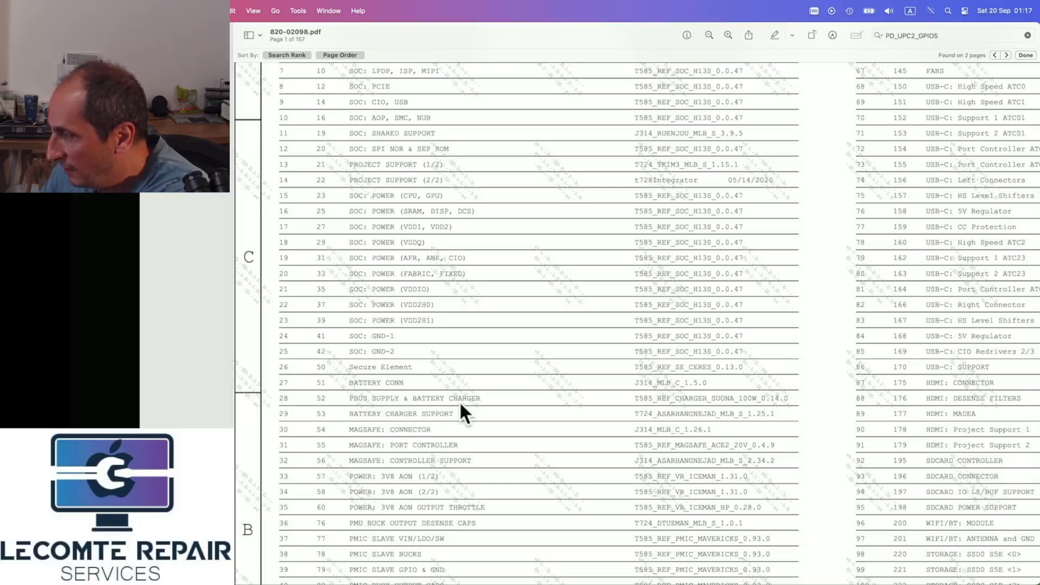
- Go to schematic page 28, the PBUS supply and battery charger sheet
key(super+alt+g)
text(28)
key(Return)
scroll(642, 432, down, 10)
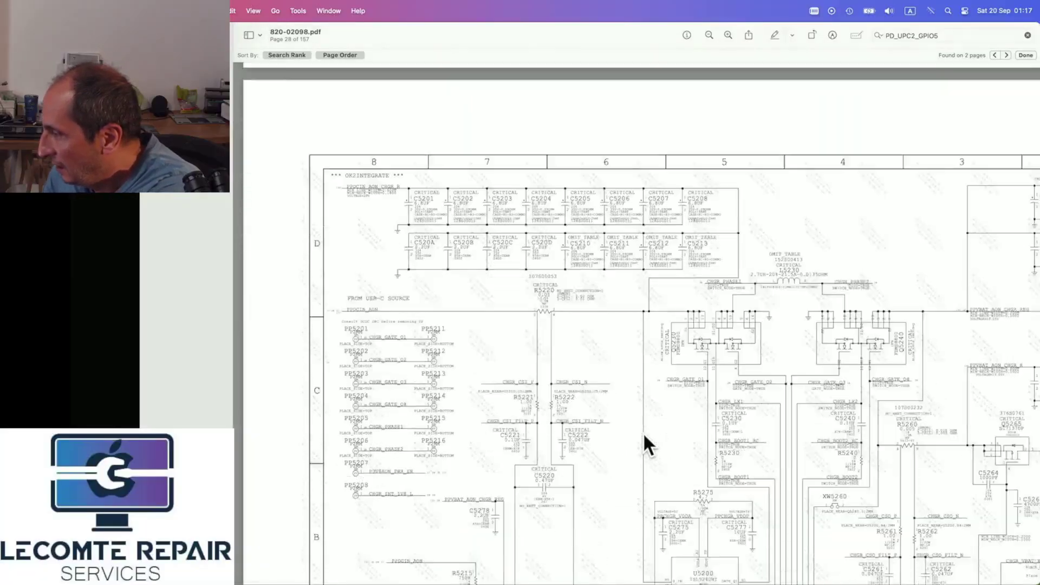
- Trace the supply of charger U5200 from its P_IN pin back to PPDCIN_AON and through R5220
scroll(642, 432, down, 2)
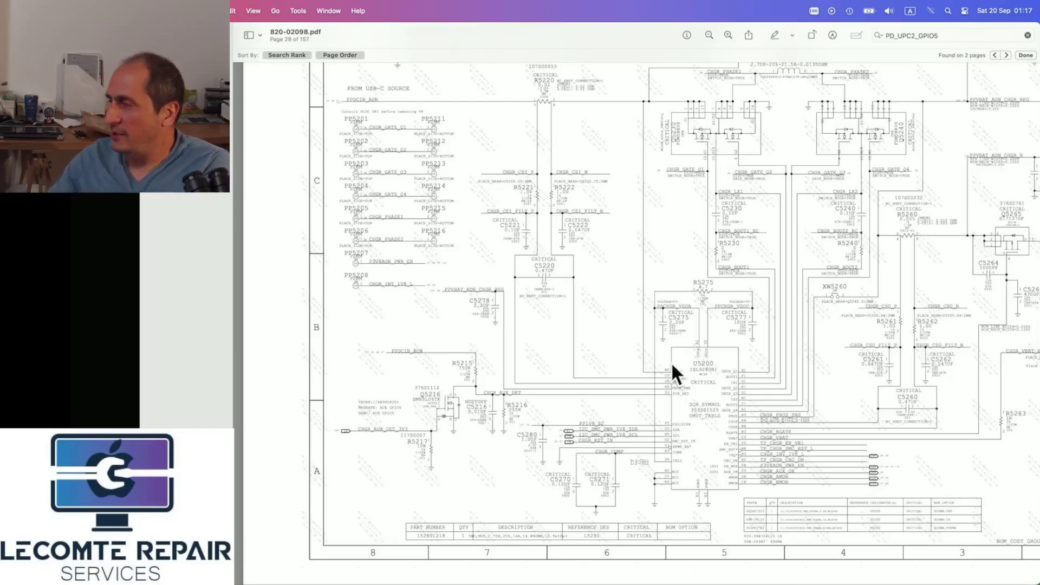
scroll(672, 371, up, 5)
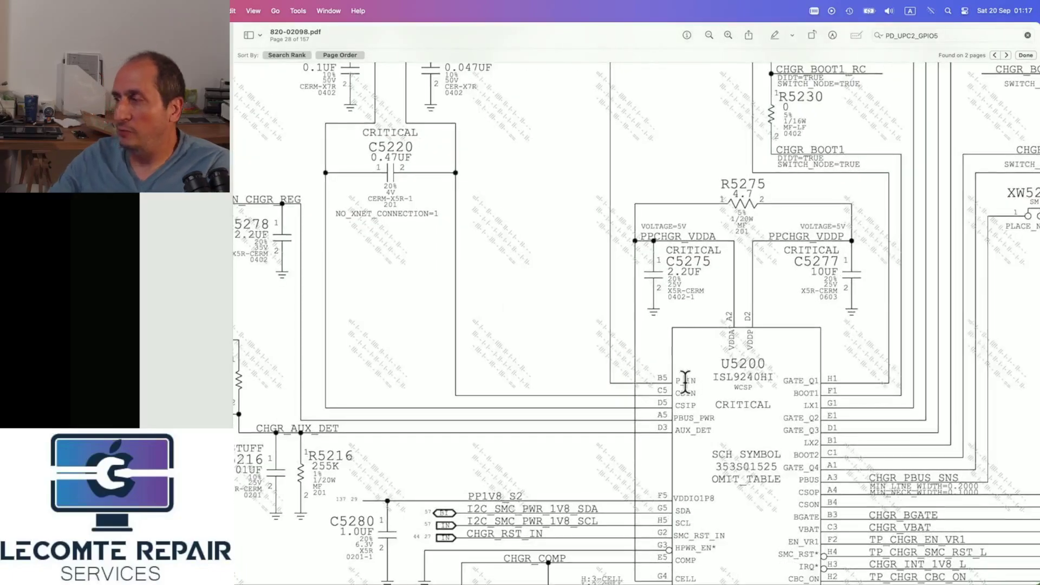
scroll(627, 354, up, 10)
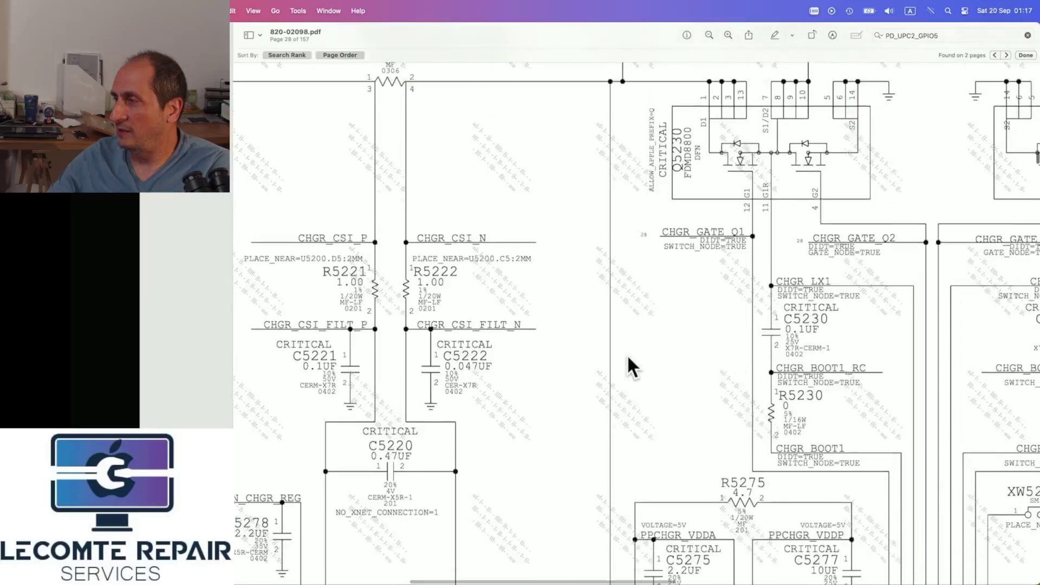
scroll(626, 354, left, 8)
scroll(627, 355, left, 3)
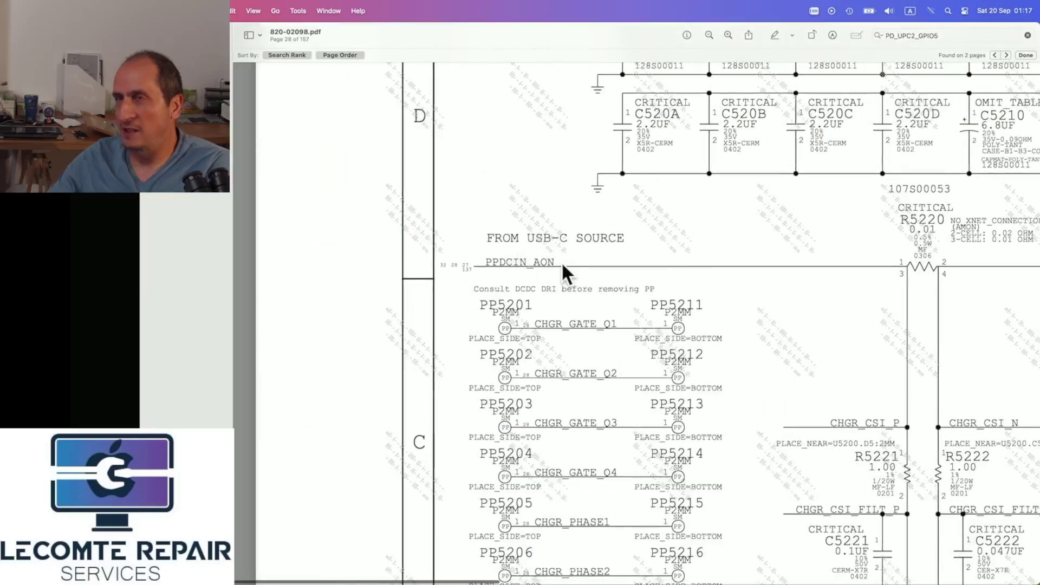
scroll(580, 270, right, 20)
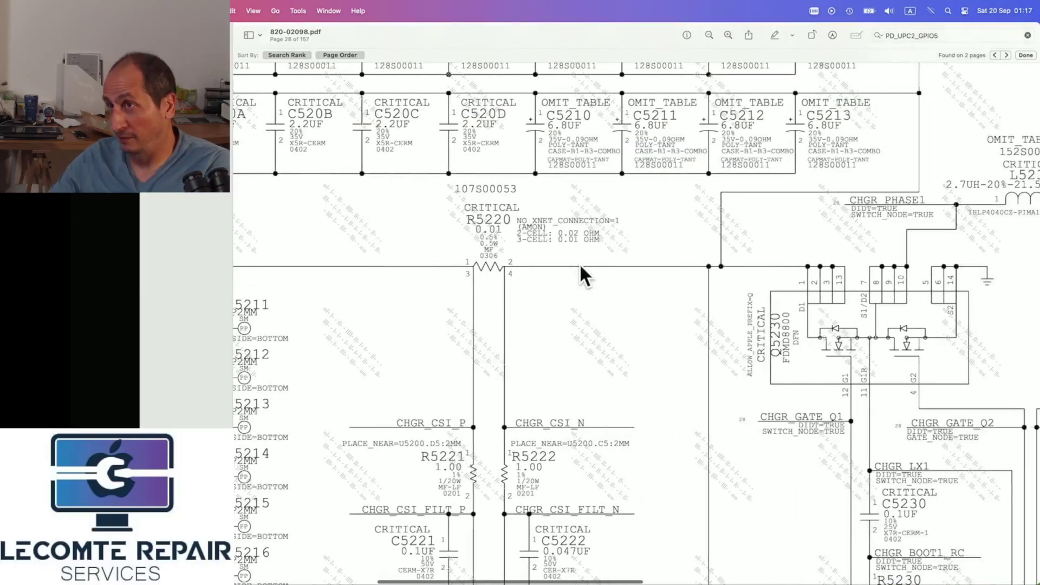
- Examine the CHGR_AUX_DET circuit with R5215, R5216 and Q5216 feeding U5200's AUX_DET pin
scroll(679, 336, down, 20)
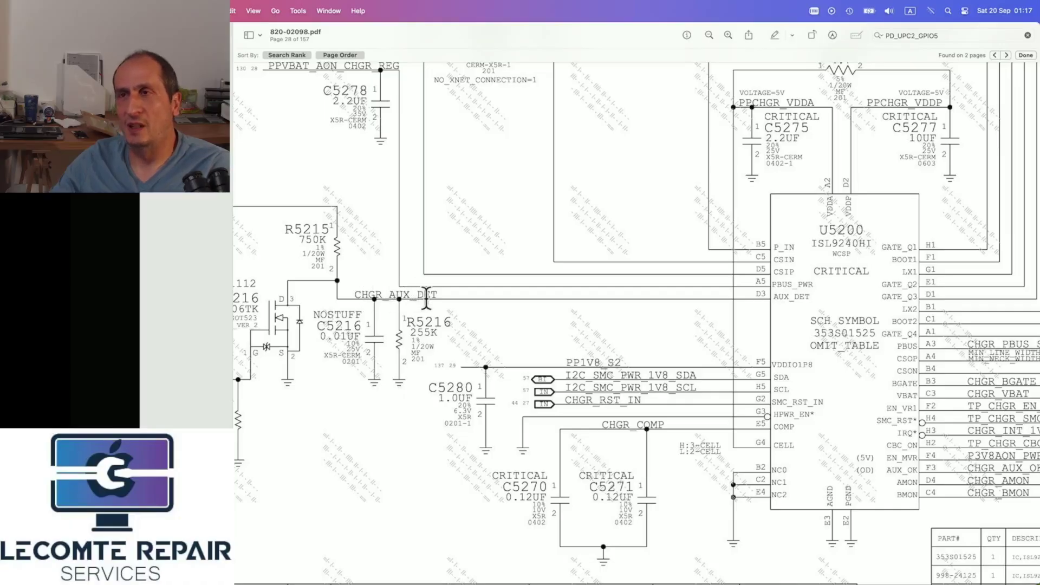
scroll(320, 305, left, 5)
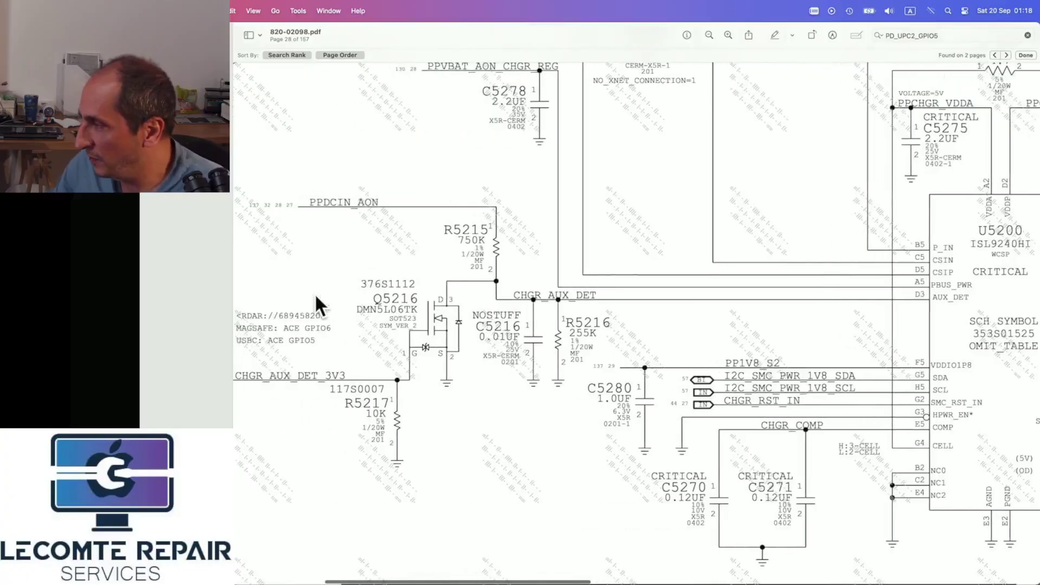
scroll(316, 297, left, 2)
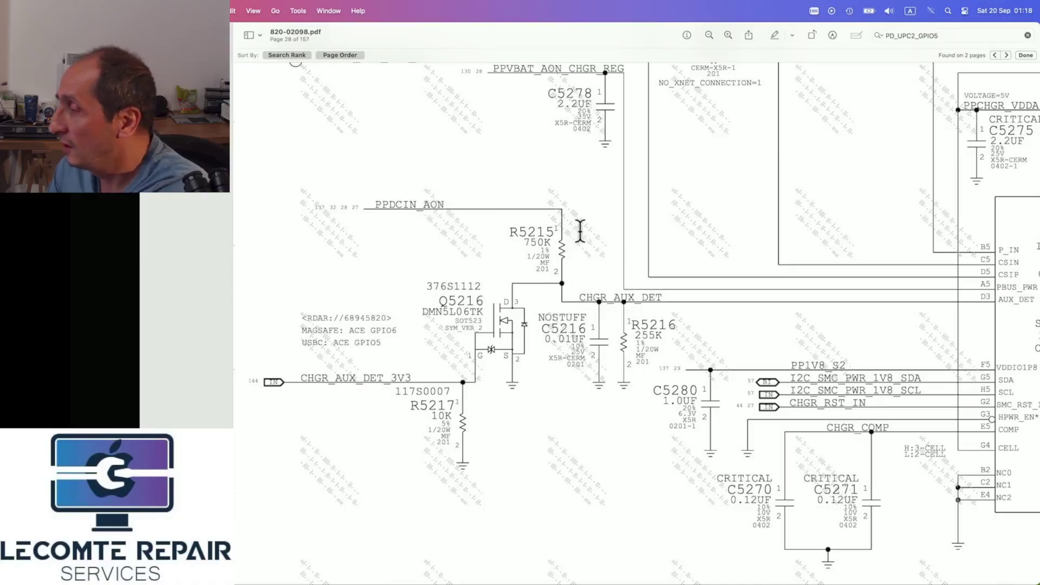
- Open the 5*255/(255+750) calculation in Safari and compare it with the R5215 and R5216 divider in the schematic
key(super+Tab)
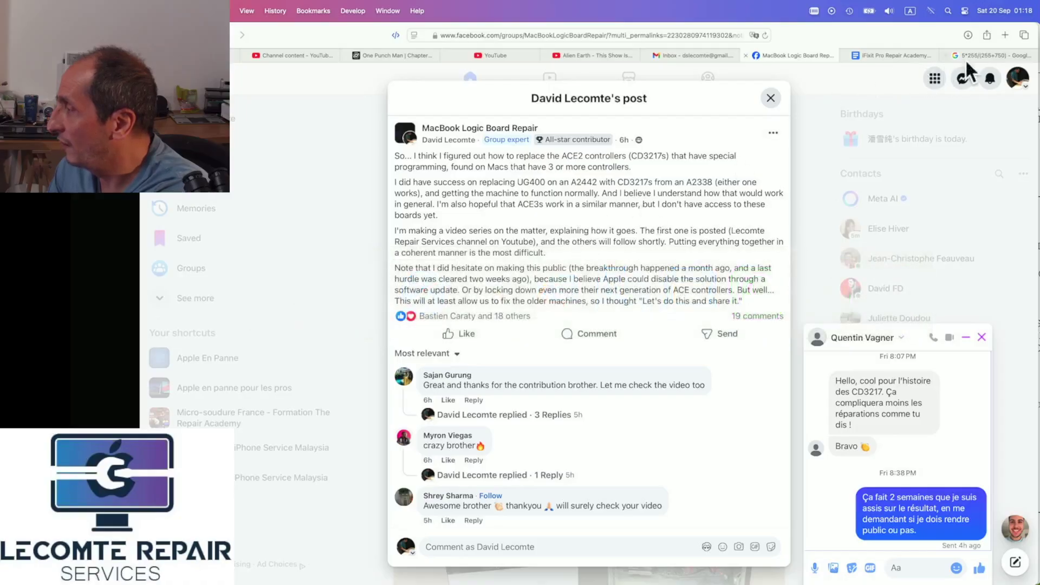
click(980, 56)
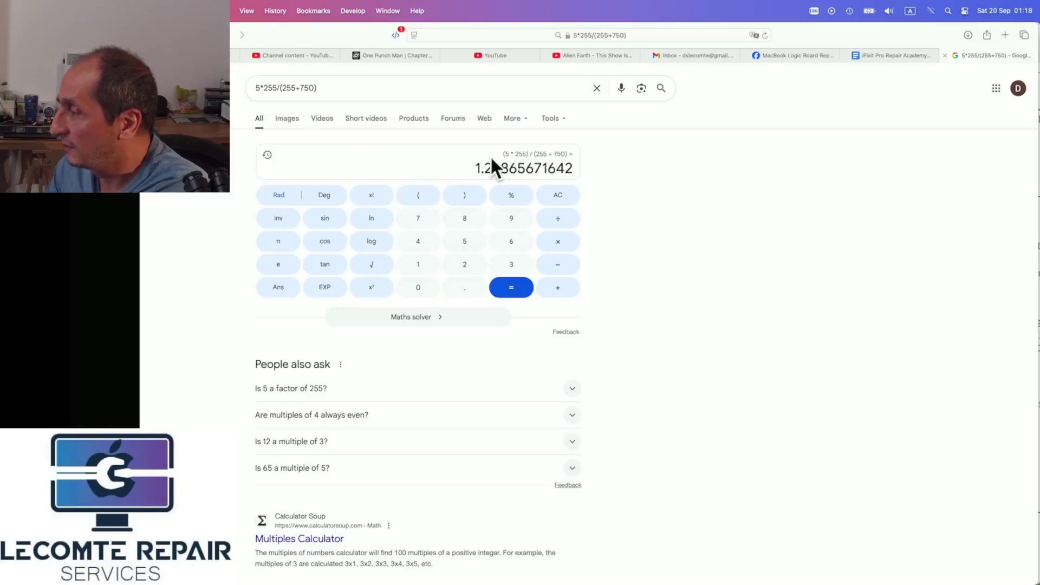
key(super+Tab)
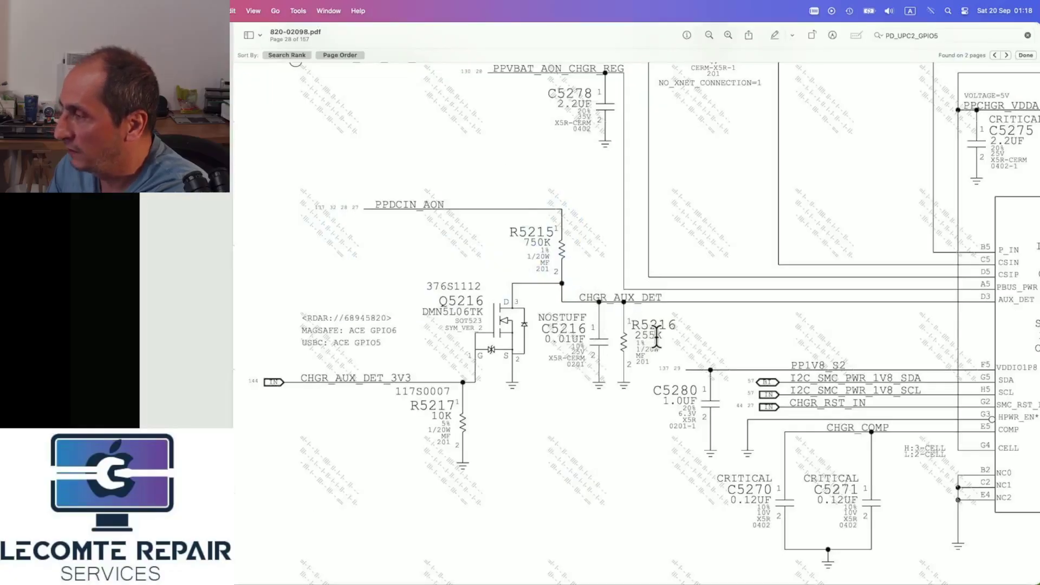
key(super+Tab)
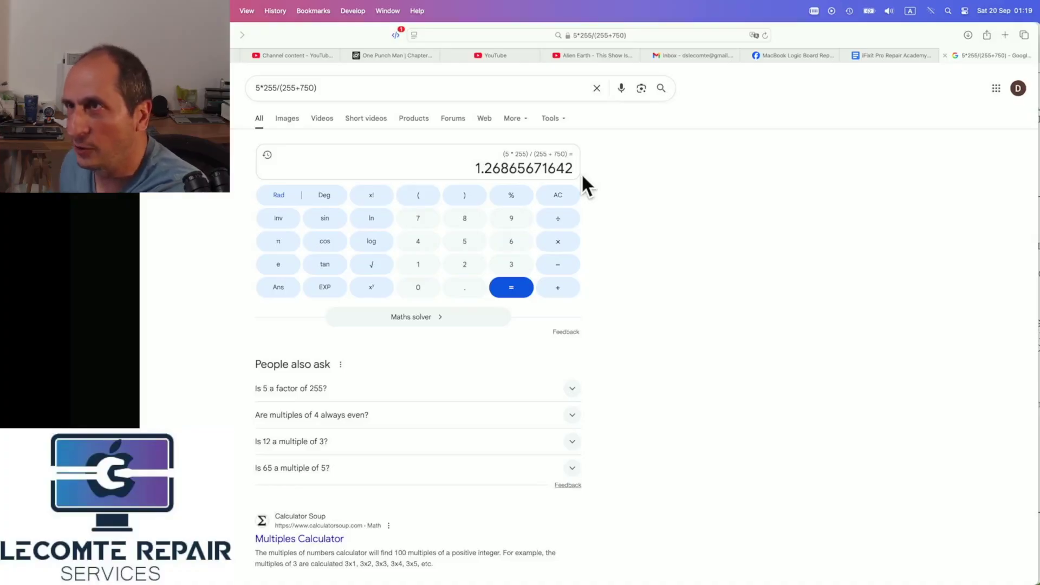
key(super+Tab)
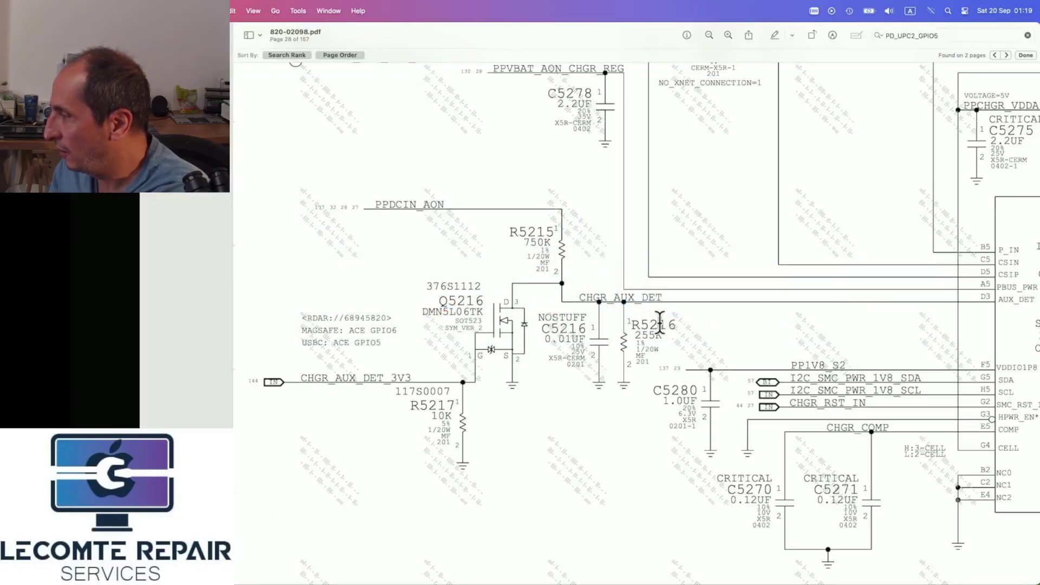
- Switch to FlexBV, search for component R5216 and inspect it beside U5200
key(super+Tab)
key(Tab)
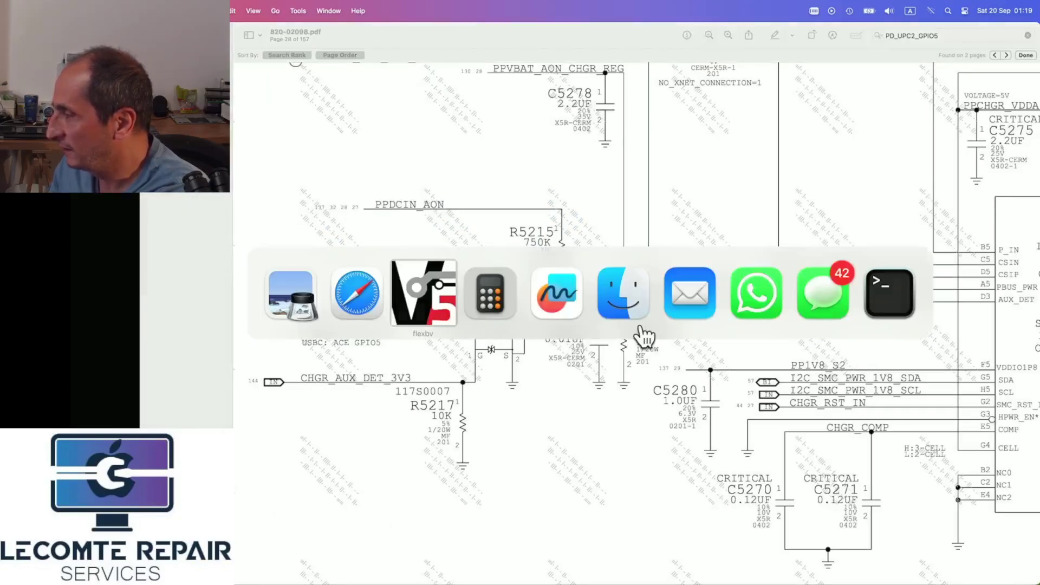
text(sR521)
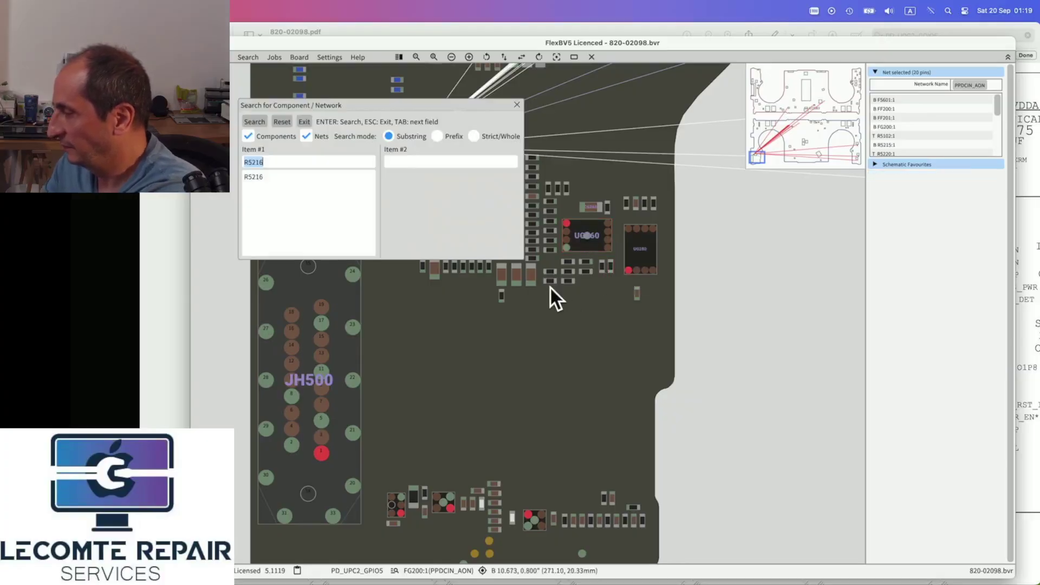
text(6)
key(Return)
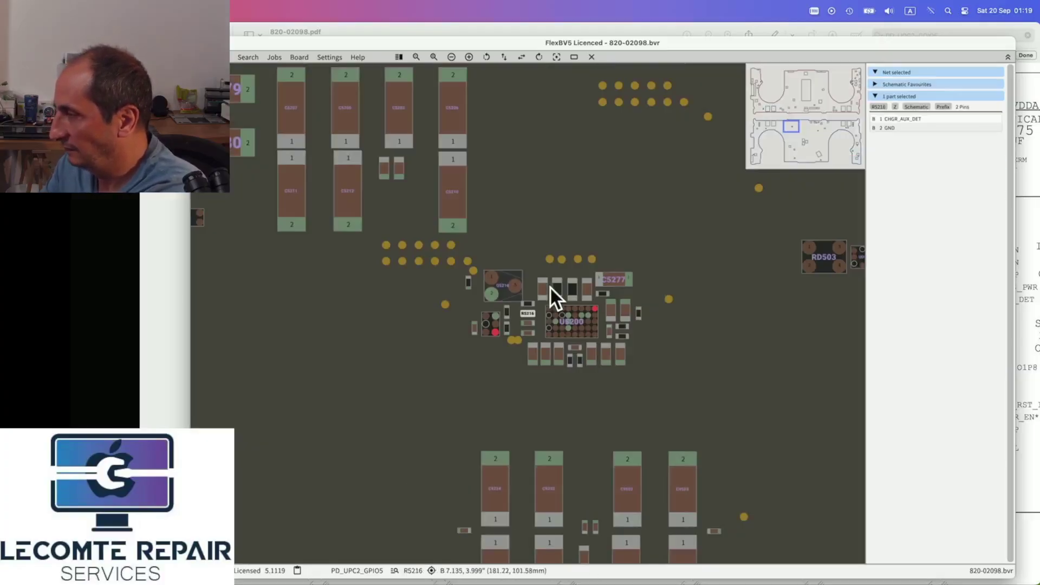
scroll(534, 316, up, 4)
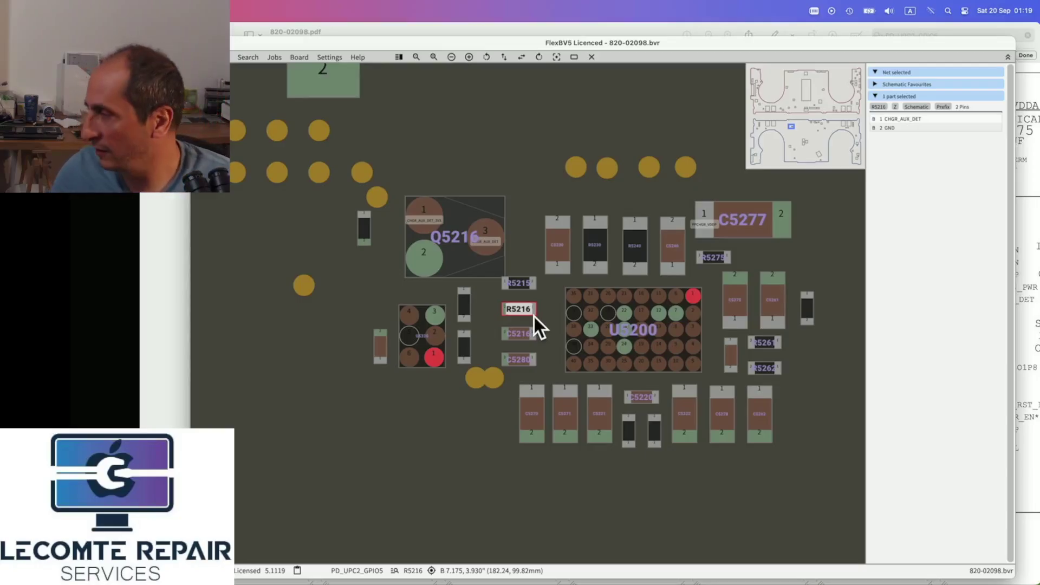
mouse_move(538, 312)
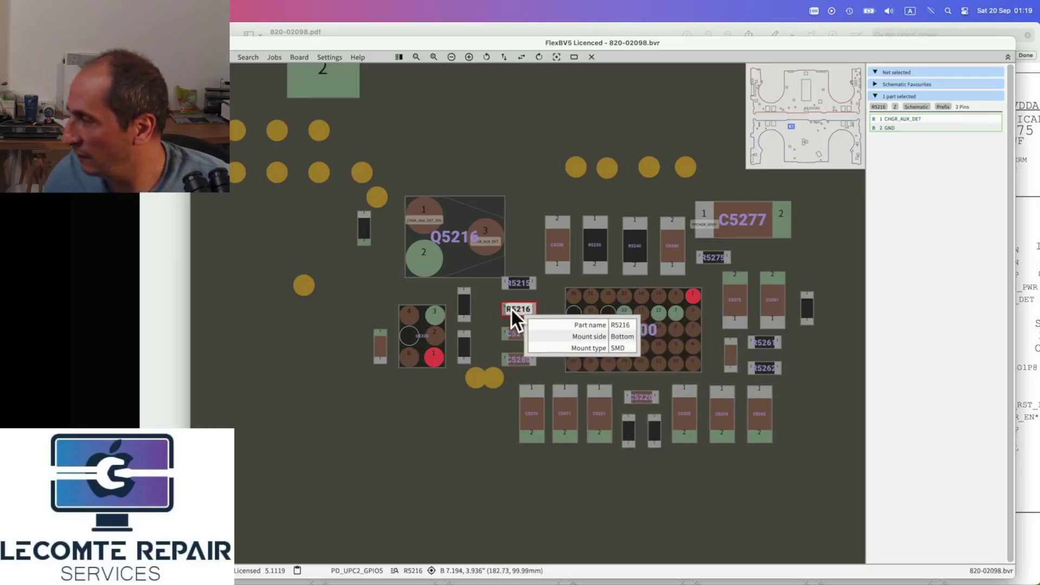
- Highlight the CHGR_AUX_DET_3V3 and CHGR_AUX_DET nets from Q5216 pins 1 and 3, then select R5216 pin 1
mouse_move(451, 228)
click(424, 207)
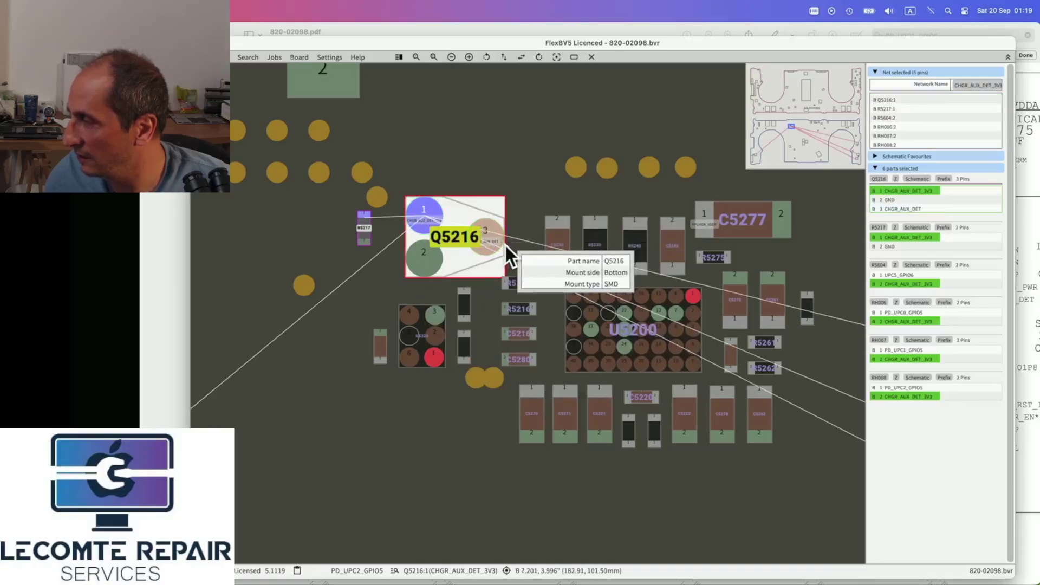
click(492, 239)
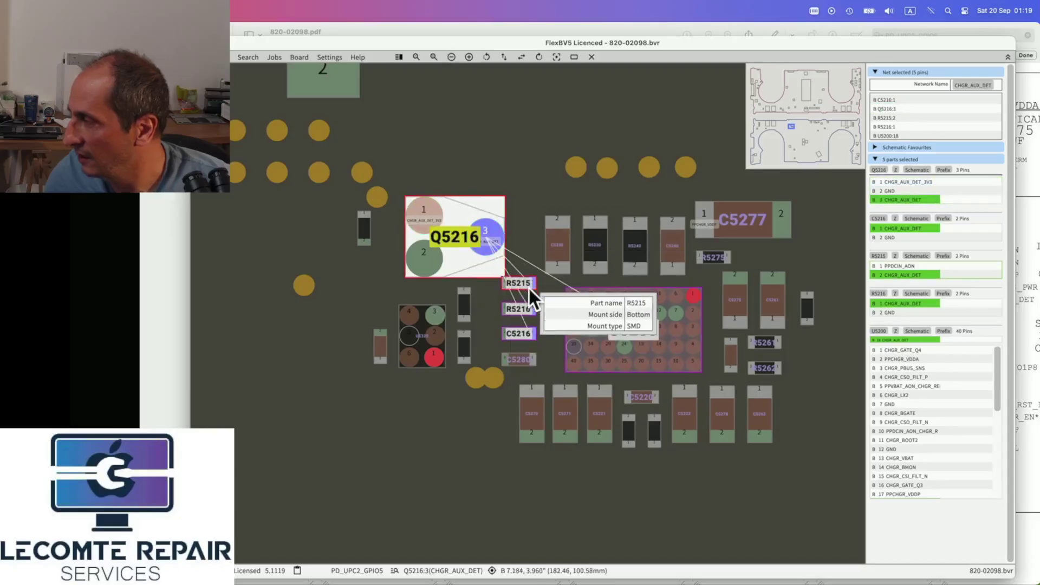
click(533, 307)
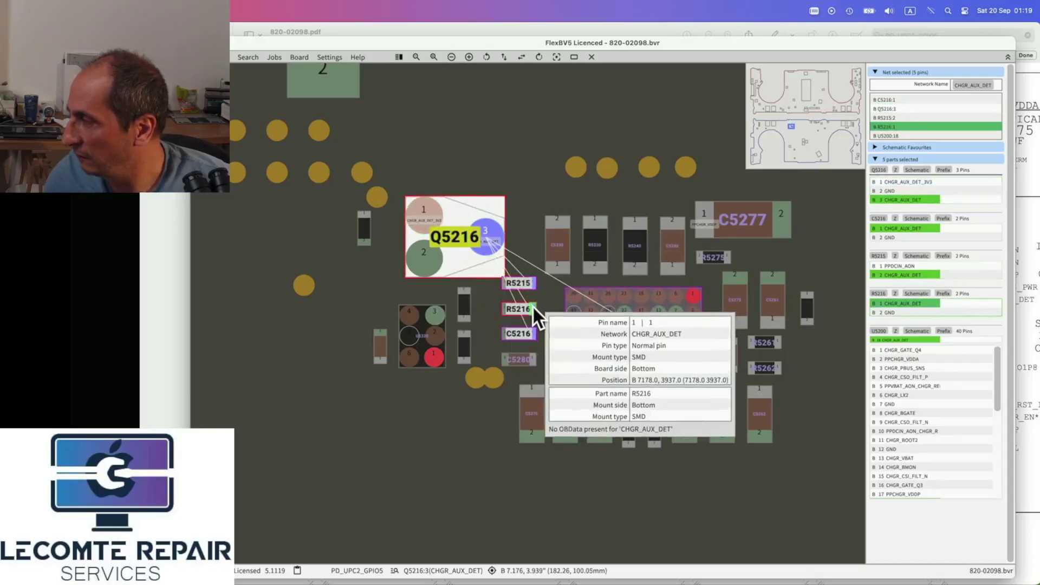
- Rotate the board view 180 degrees and examine how R5215, R5216, C5216 and Q5216 sit beside U5200
click(538, 57)
click(539, 57)
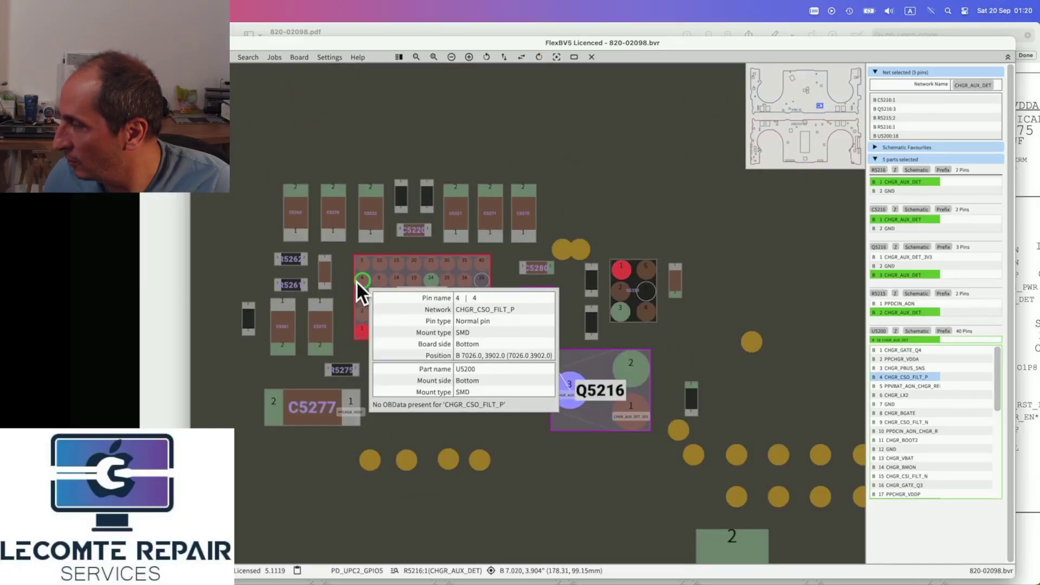
drag(346, 289, 492, 283)
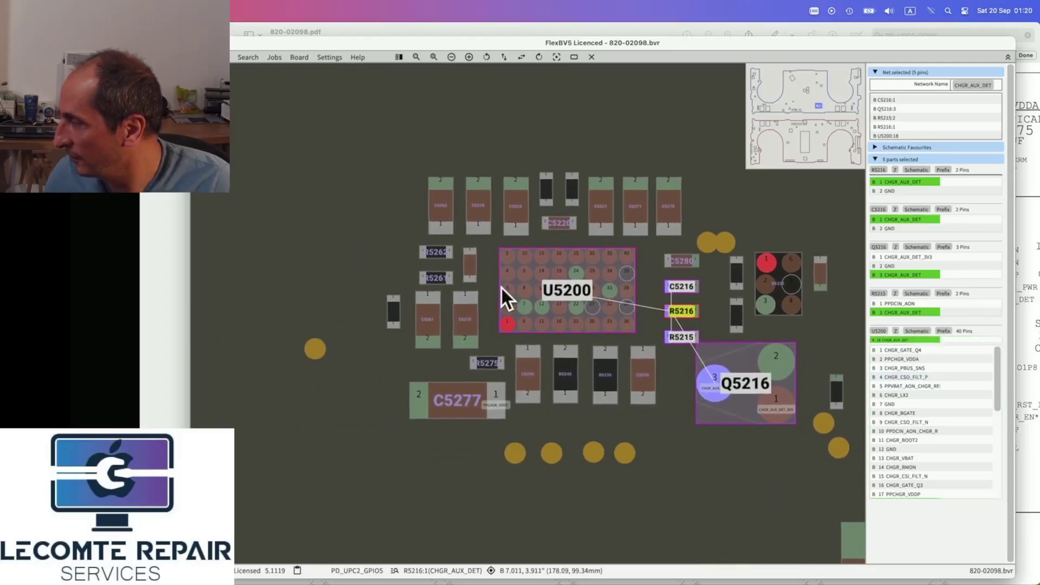
mouse_move(671, 313)
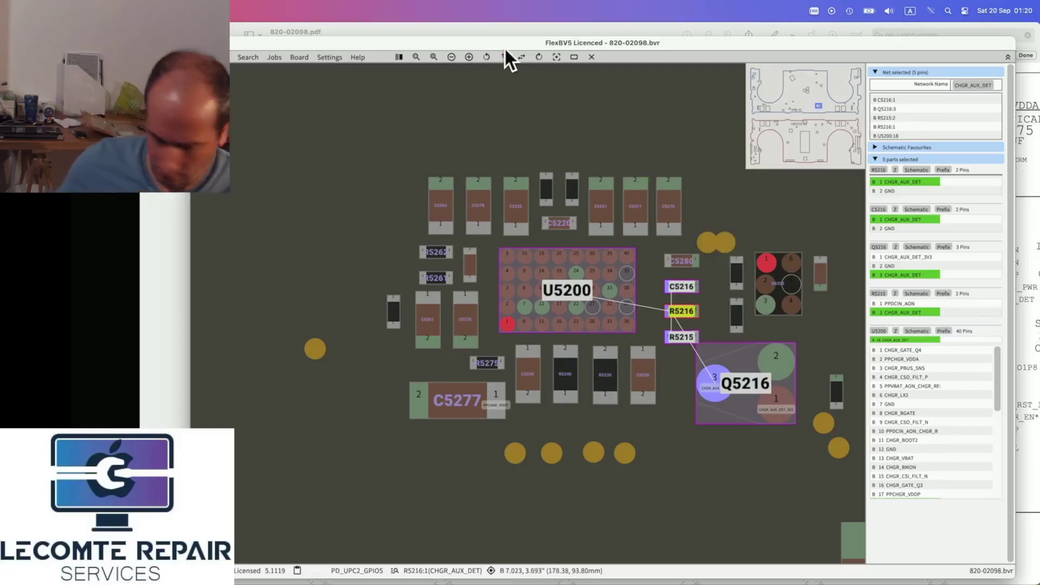
scroll(505, 132, down, 5)
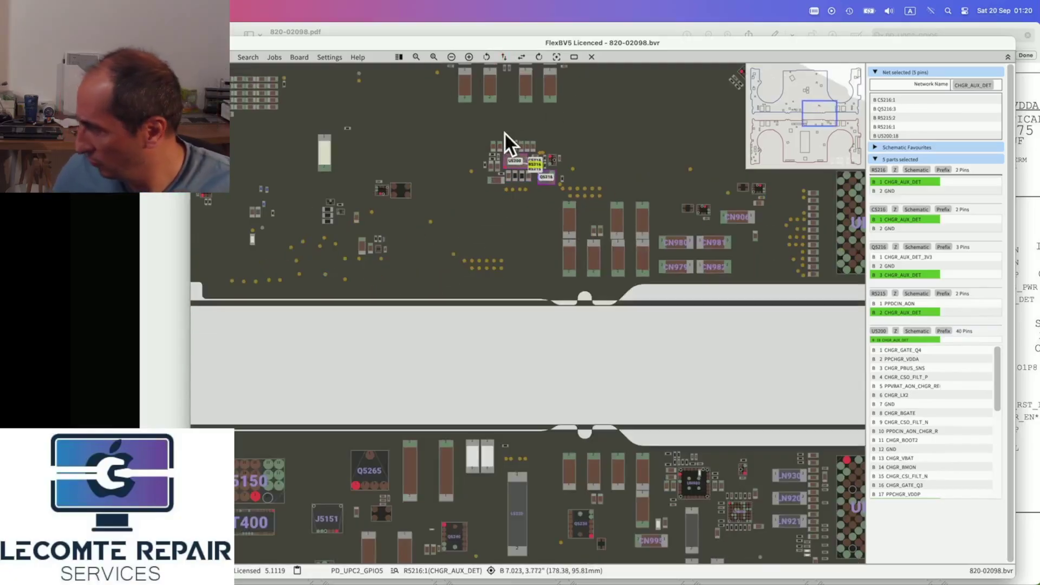
scroll(505, 133, up, 5)
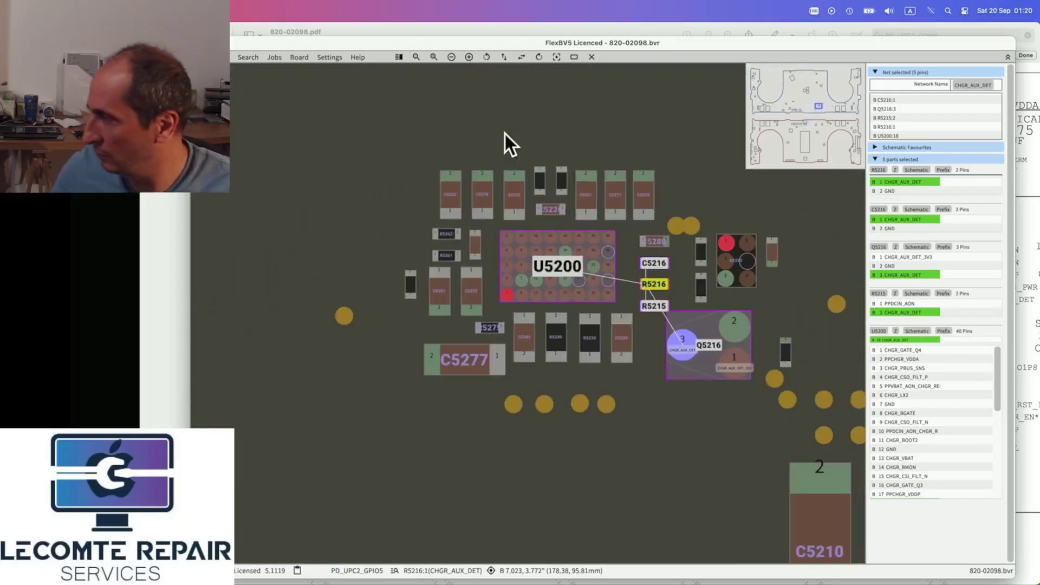
- Restore the board's original rotation and inspect the CHGR_AUX_DET connections between Q5216, R5216 and U5200
click(487, 56)
click(487, 55)
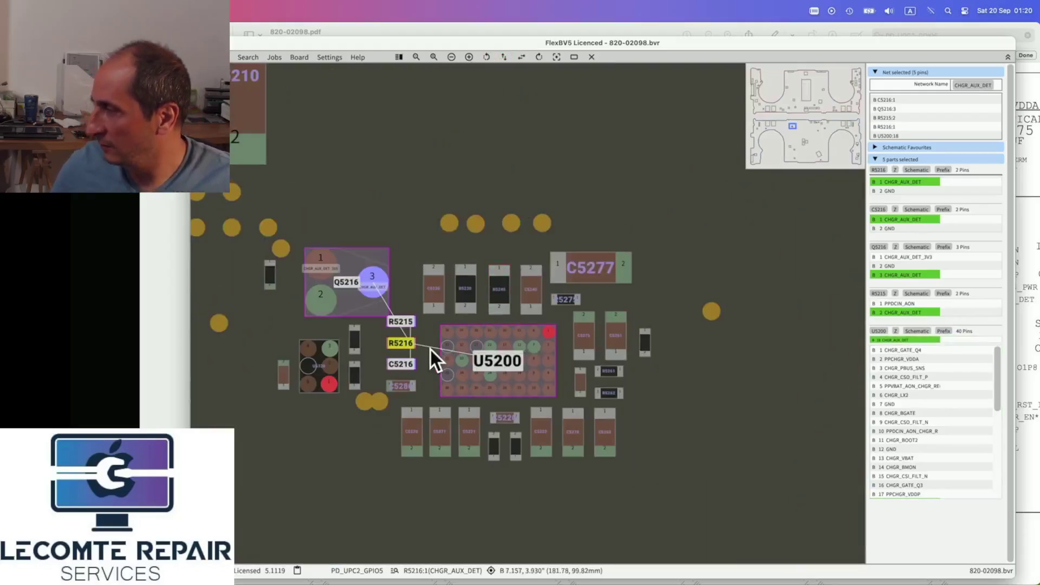
scroll(430, 349, up, 2)
mouse_move(406, 345)
mouse_move(360, 289)
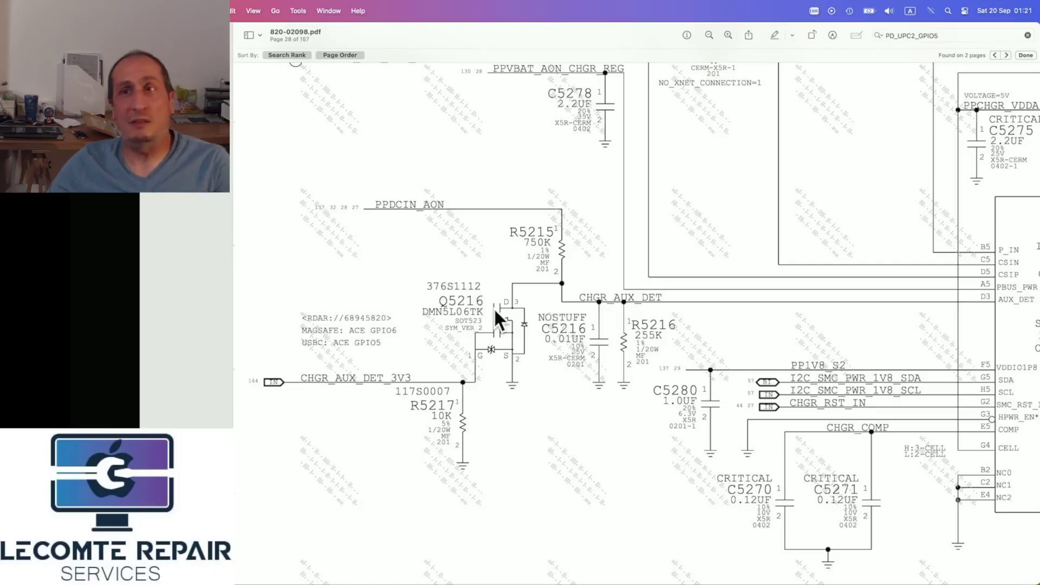
- In the schematic PDF, search for the net CHGR_AUX_DET_3V3 from Q5216's gate and view its match at R5604
double_click(357, 377)
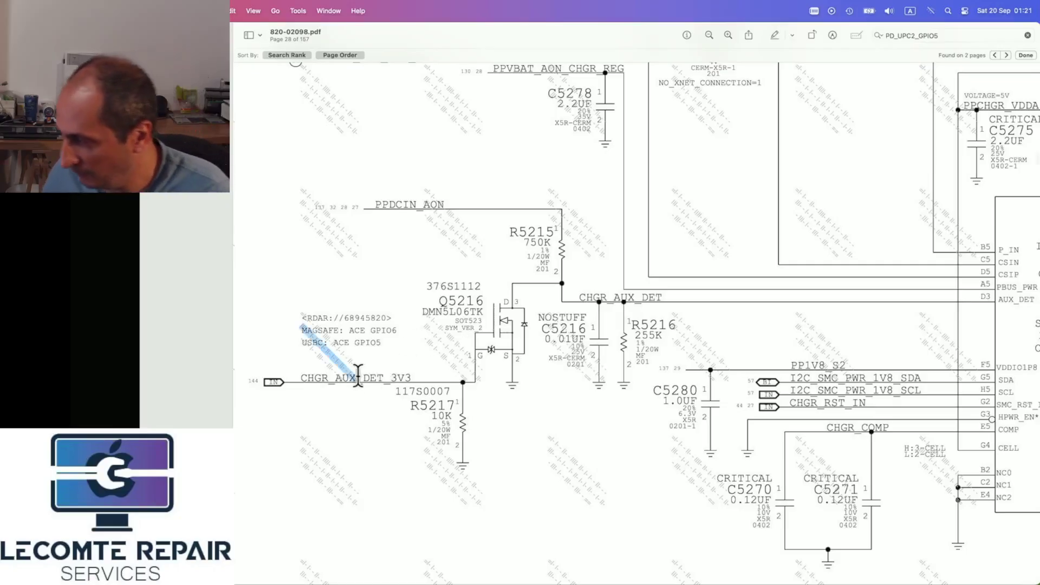
click(304, 378)
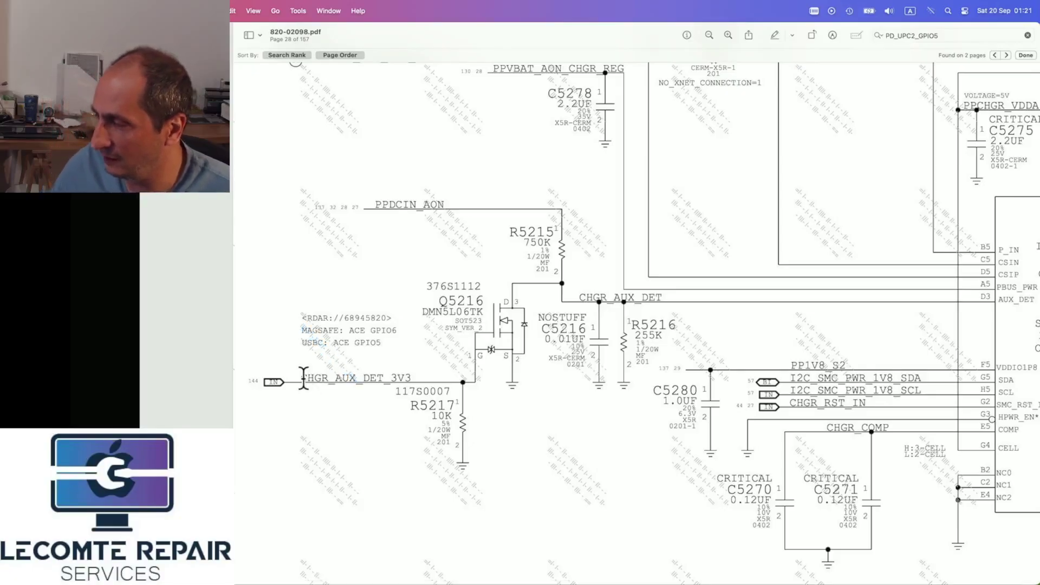
double_click(317, 377)
key(super+c)
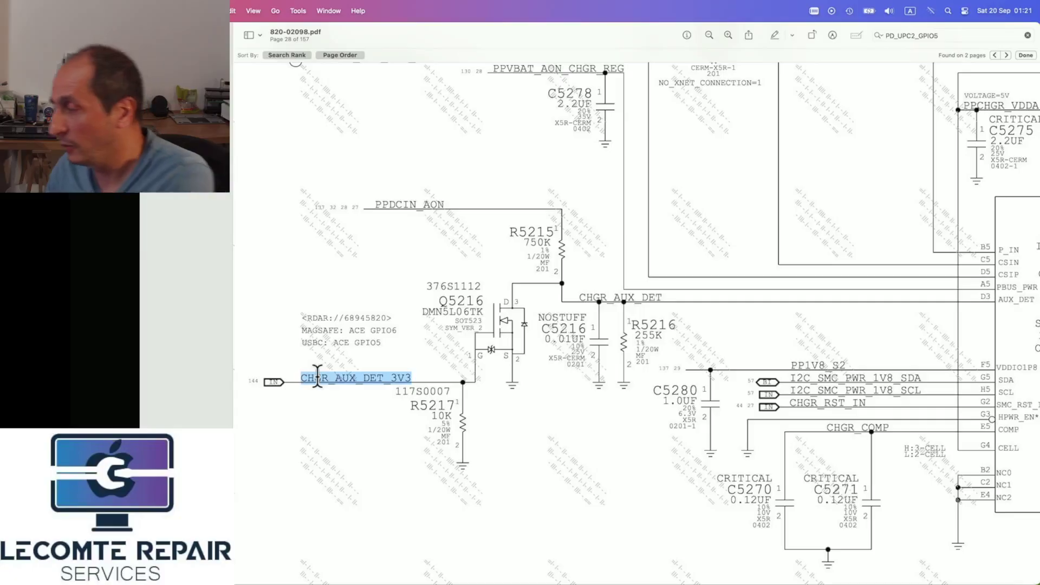
click(960, 36)
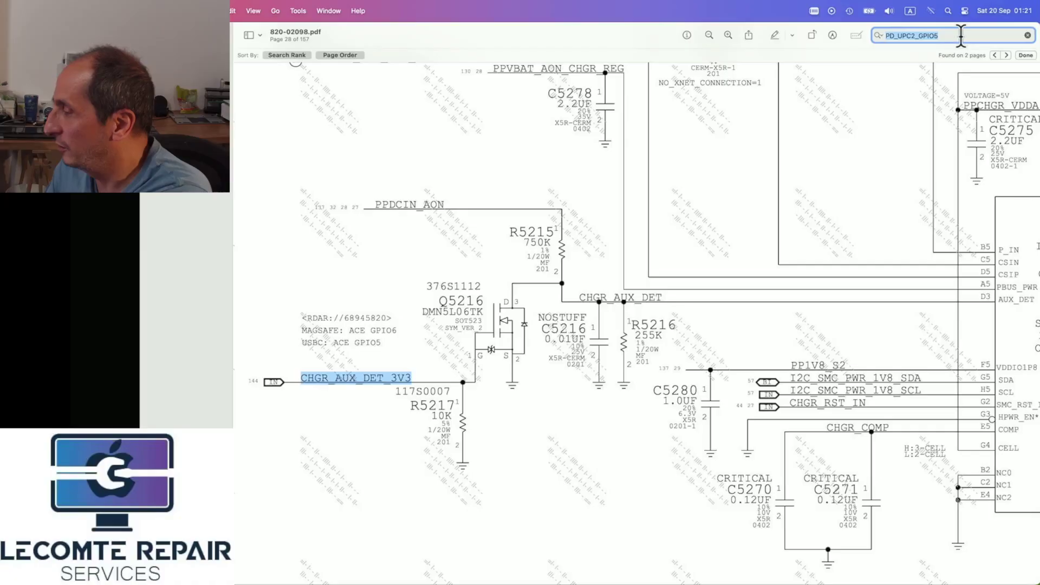
key(super+v)
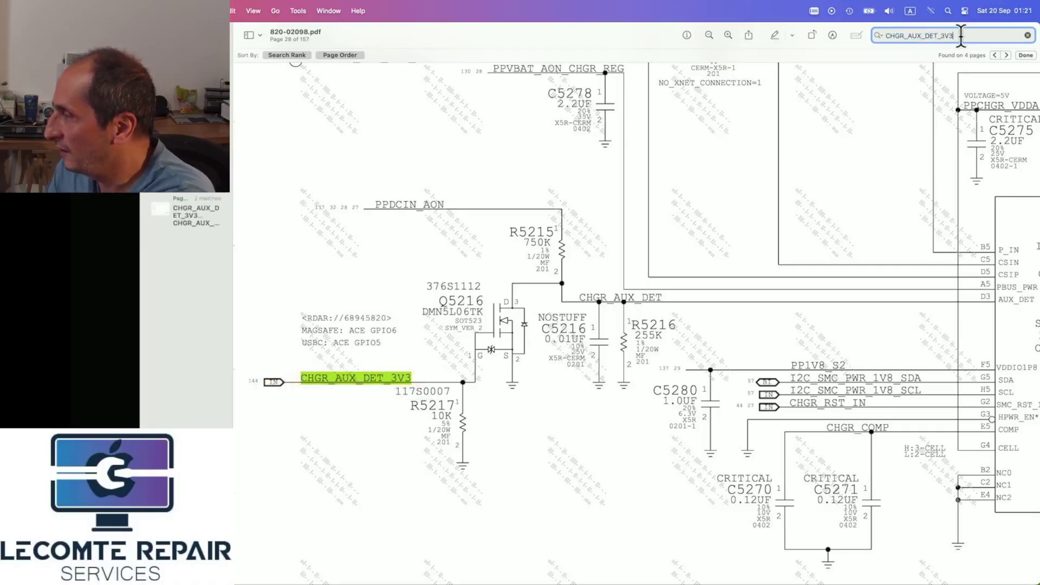
key(Return)
scroll(561, 179, up, 3)
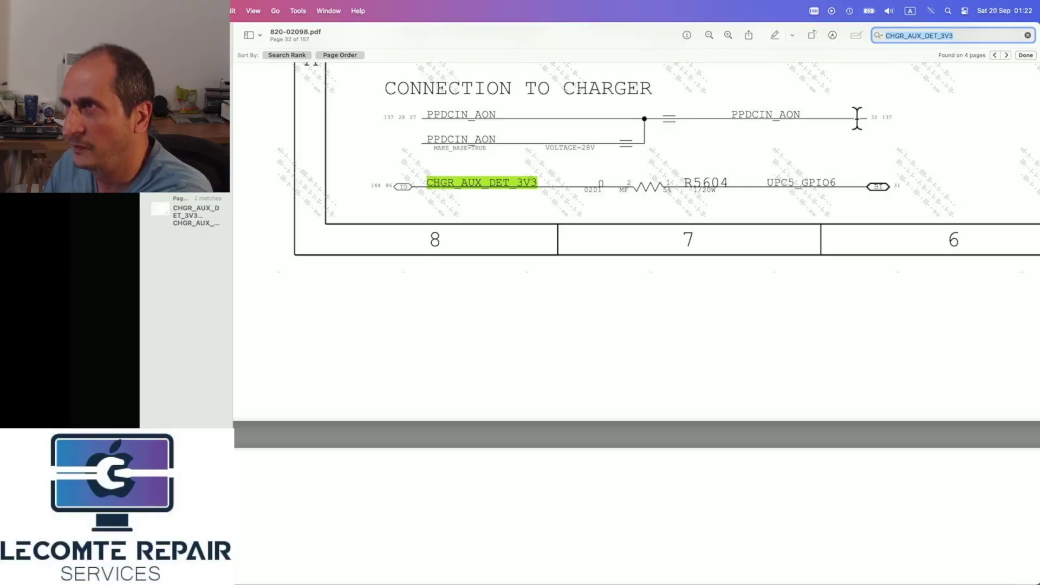
- Go to the CHGR_AUX_DET_3V3 matches on page 86 and examine resistors RH006, RH007 and RH008
click(923, 36)
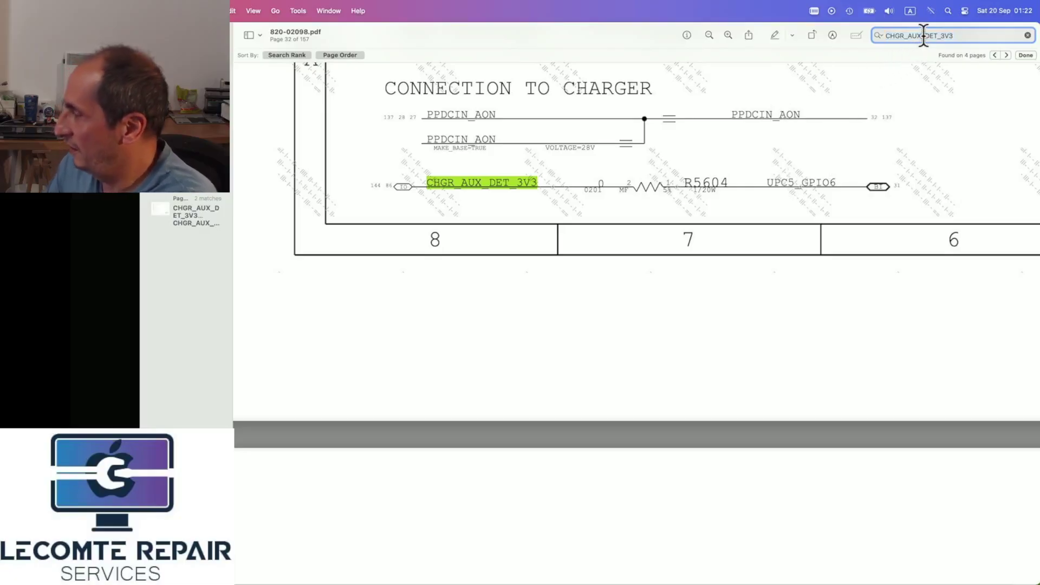
key(Return)
scroll(539, 206, left, 8)
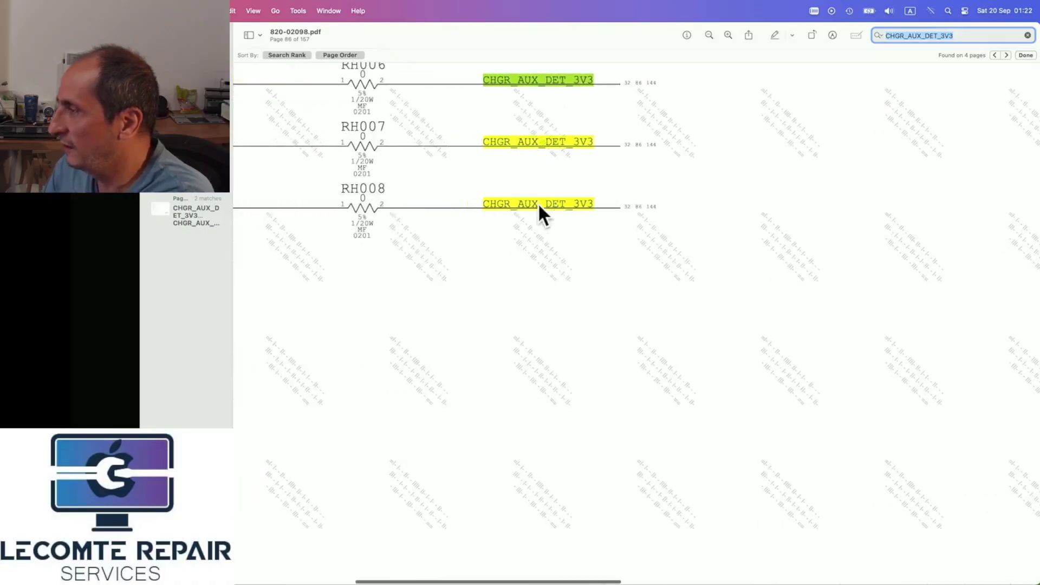
scroll(539, 205, up, 3)
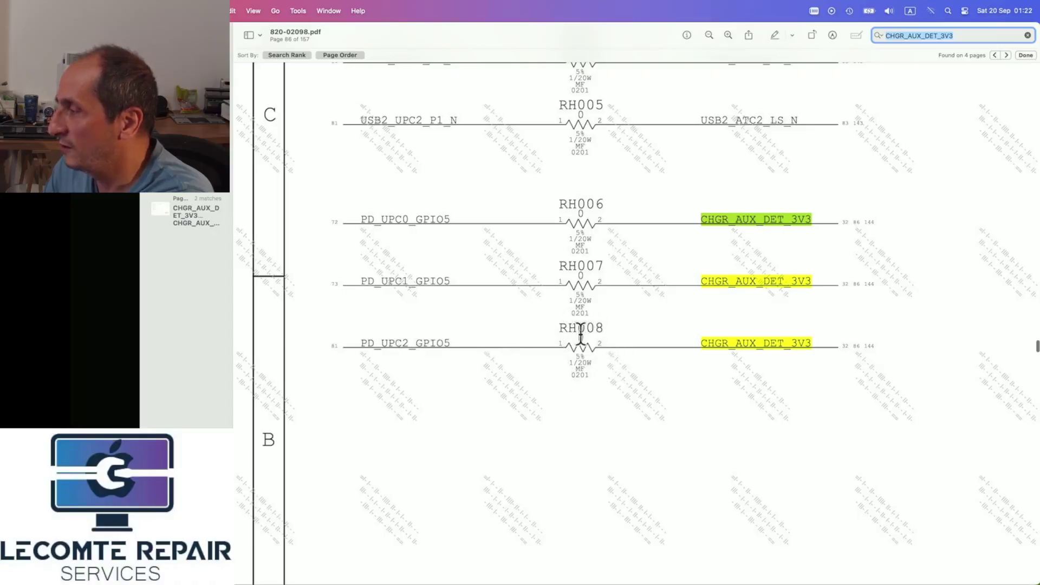
- Search the schematic for PD_UPC2_GPIO5, the net name copied from RH008's other side
double_click(400, 343)
key(super+c)
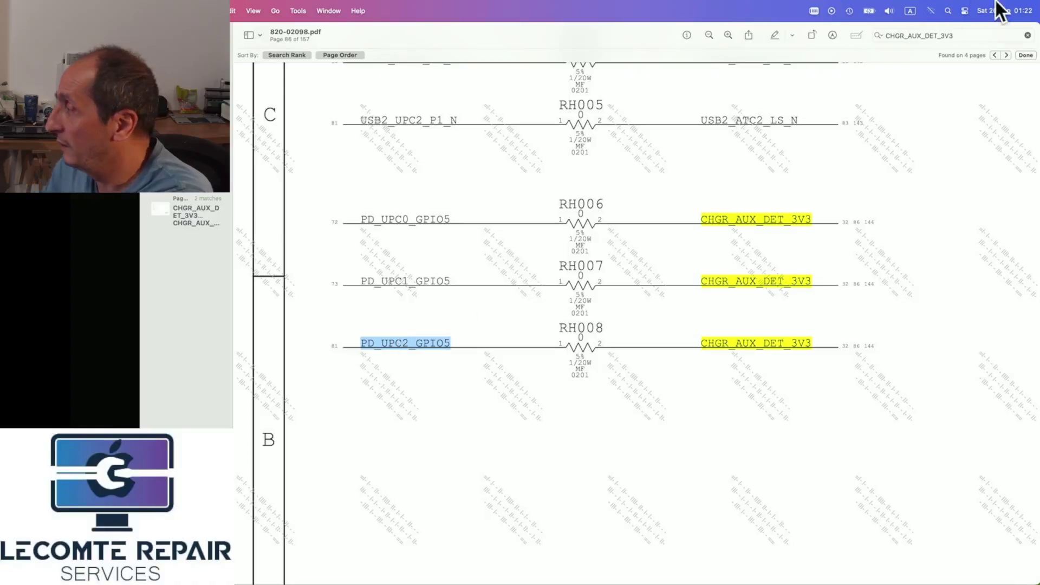
click(943, 34)
key(super+v)
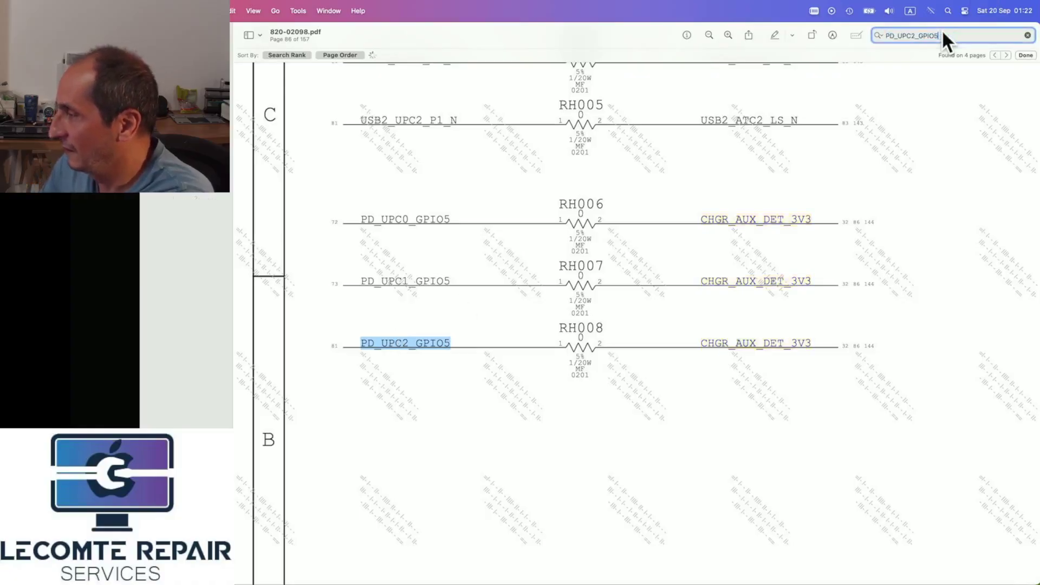
scroll(421, 304, up, 5)
scroll(420, 305, left, 5)
scroll(420, 304, up, 2)
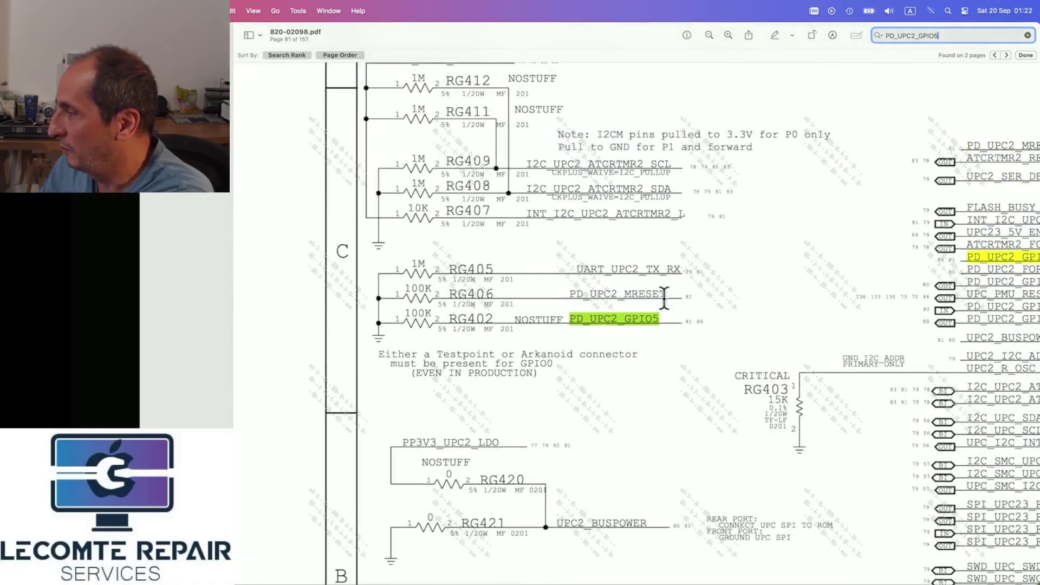
- Trace PD_UPC2_GPIO5 on page 81 to the GPIO5 pin B3 of UG400
scroll(856, 329, right, 5)
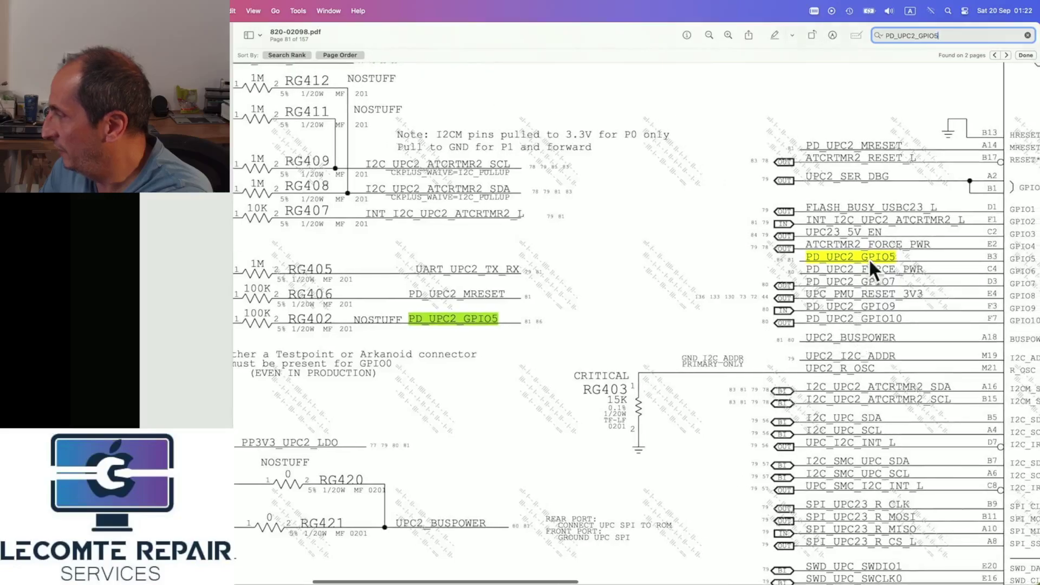
scroll(906, 252, right, 4)
scroll(886, 255, right, 3)
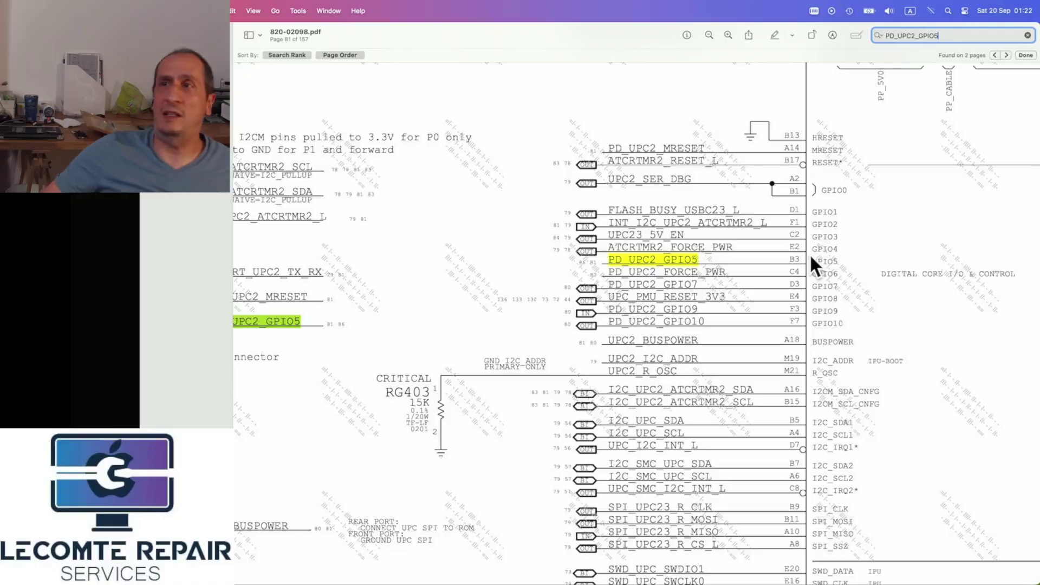
scroll(811, 256, right, 3)
scroll(811, 256, right, 2)
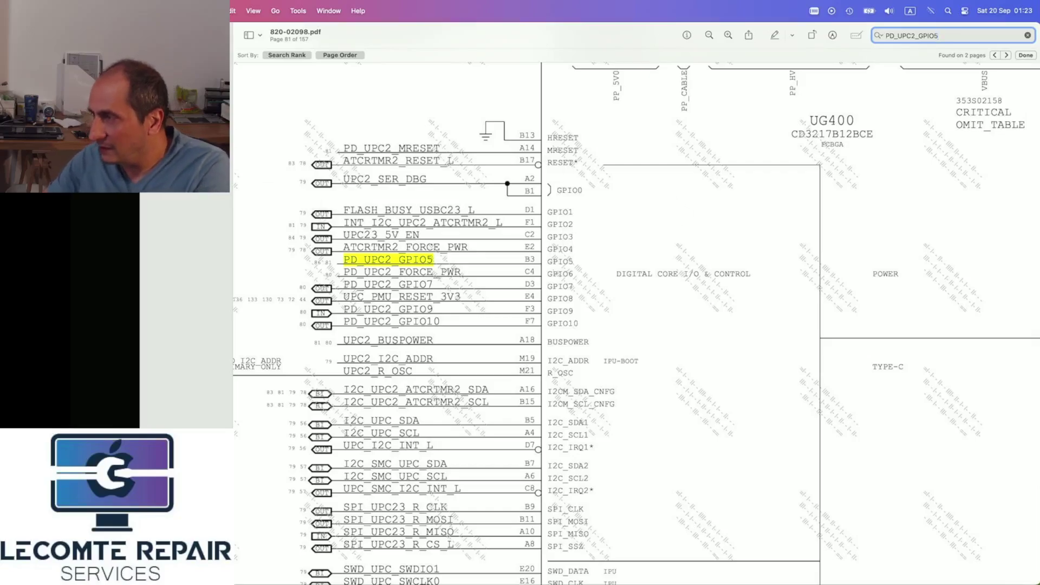
- Go to the PD_UPC2_GPIO5 match on page 86 and examine RH008's link to CHGR_AUX_DET_3V3
key(Return)
scroll(441, 162, up, 5)
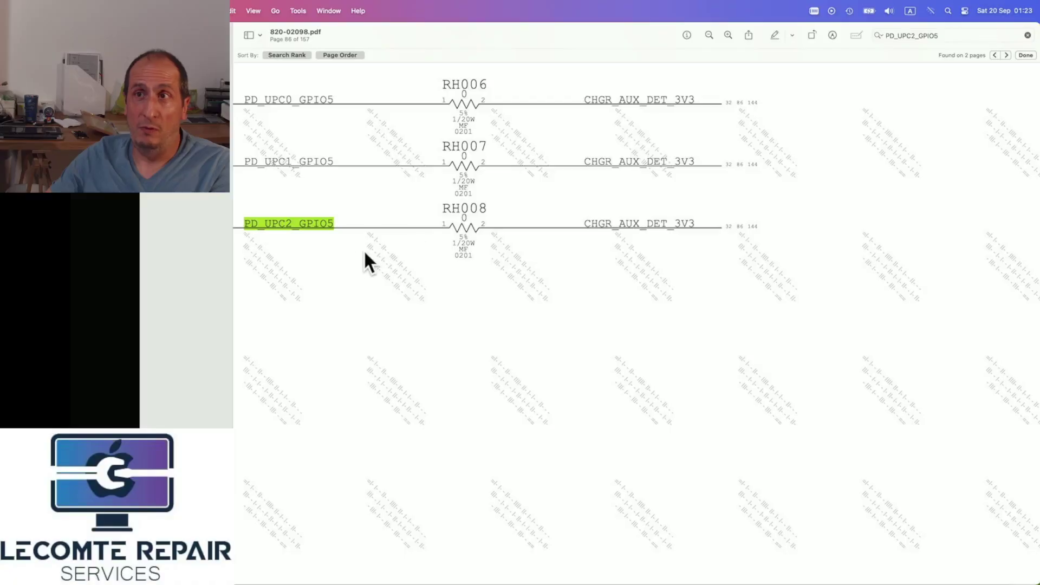
scroll(356, 250, left, 4)
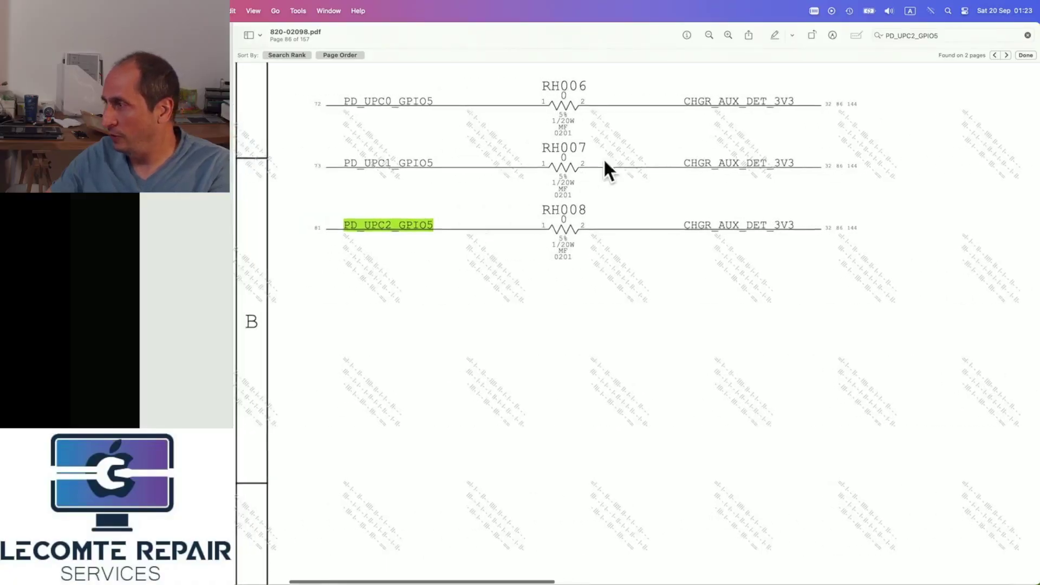
- Return to the PD_UPC2_GPIO5 match on page 81 and examine the 100K NOSTUFF resistor RG402 to ground
key(super+g)
scroll(433, 170, left, 4)
scroll(434, 170, left, 5)
scroll(434, 170, up, 5)
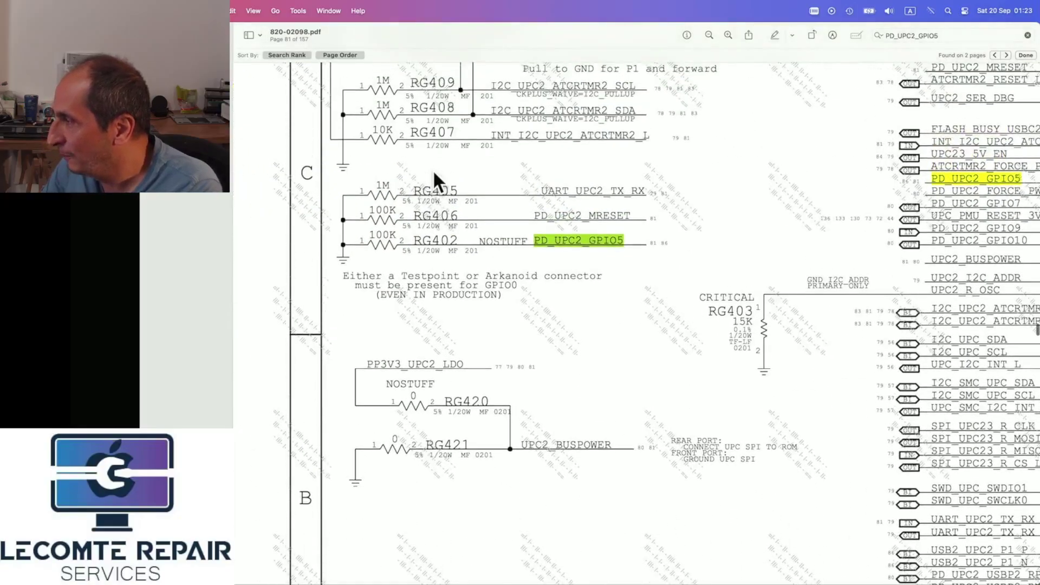
scroll(485, 244, up, 4)
scroll(486, 244, down, 2)
scroll(485, 244, up, 3)
scroll(486, 244, down, 4)
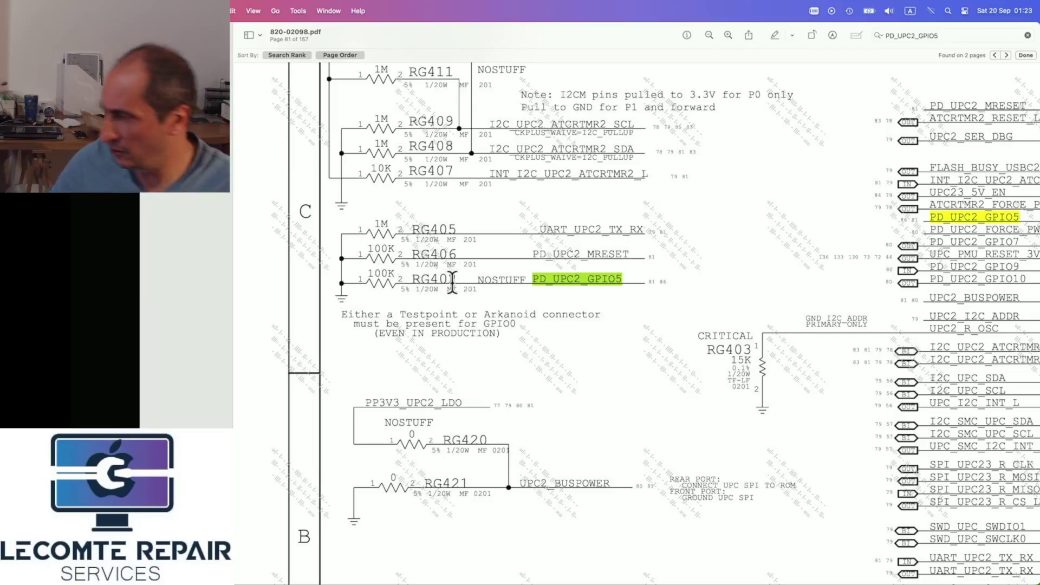
- Switch to FlexBV, search for component RG402 and inspect it together with RH008 beside UG400
key(super+Tab)
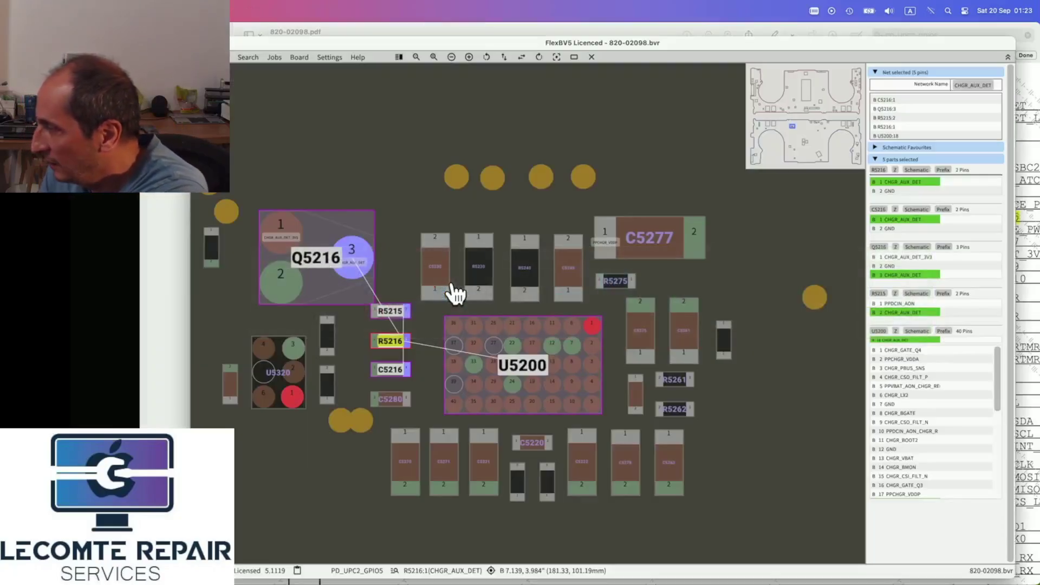
key(ctrl+f)
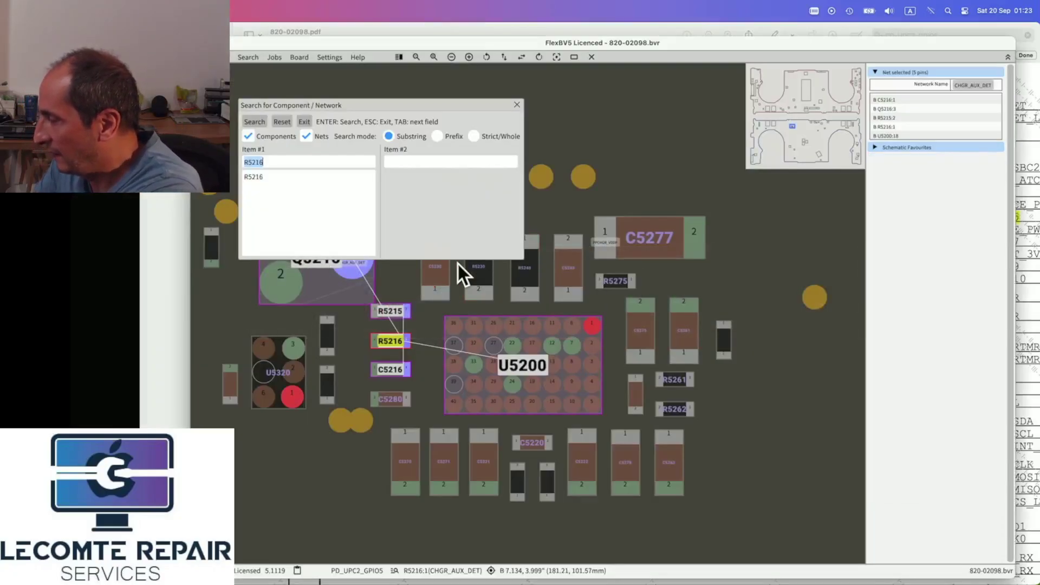
text(RG402)
key(Return)
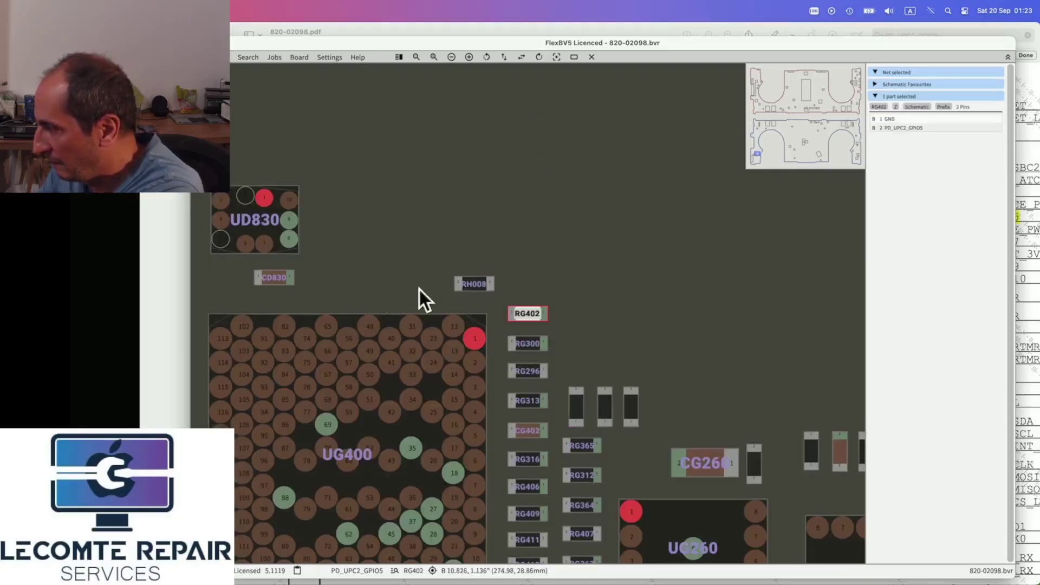
scroll(482, 302, down, 3)
scroll(487, 303, up, 2)
mouse_move(508, 310)
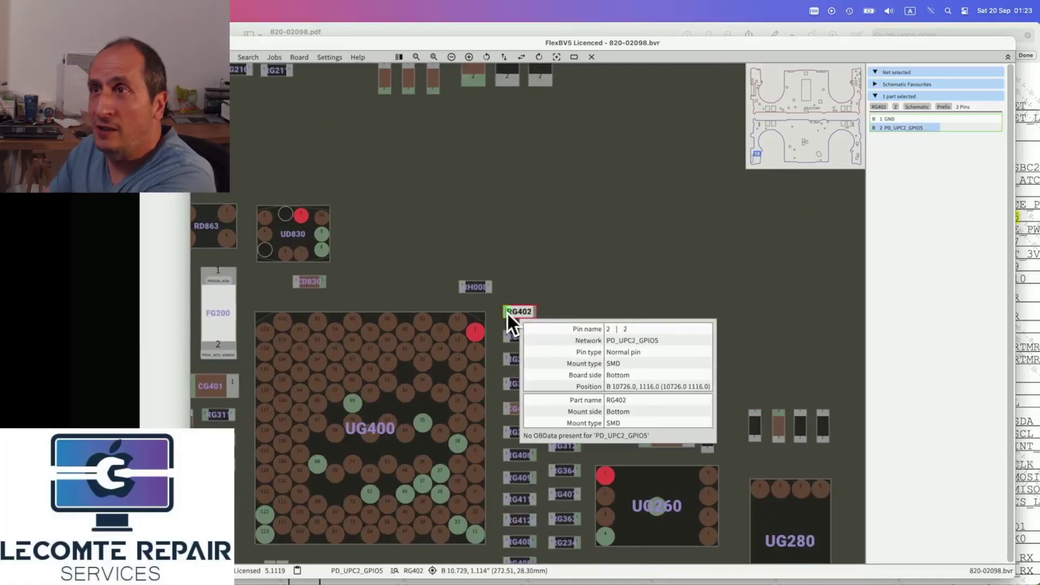
mouse_move(486, 293)
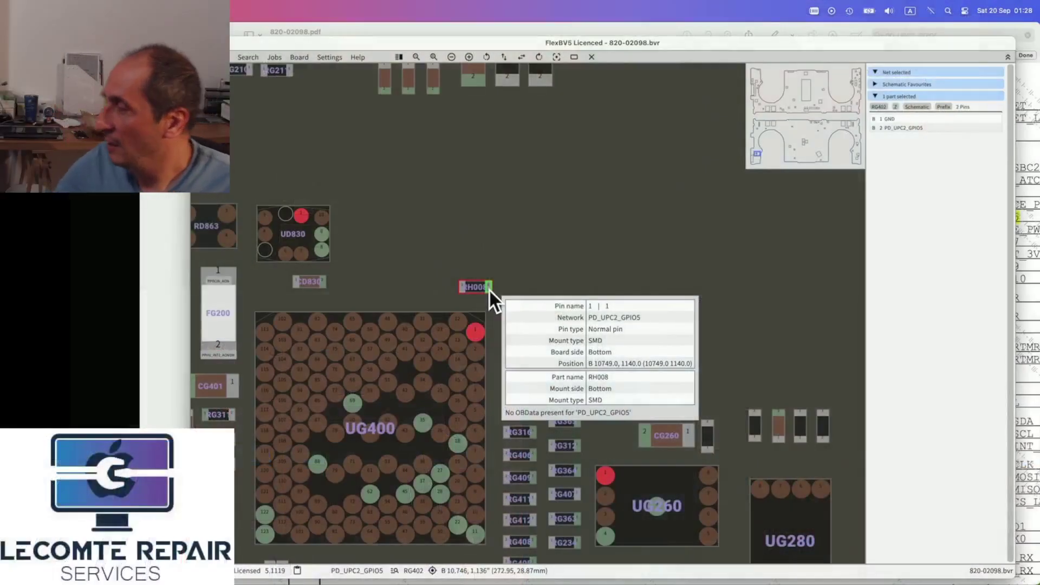
scroll(500, 317, down, 1)
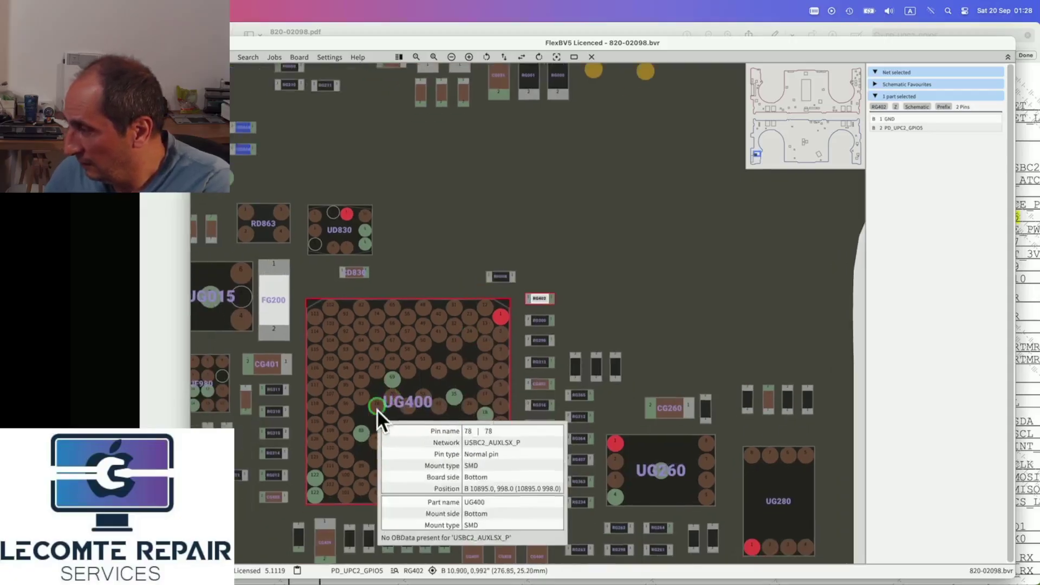
- Select pin 1 of resistor RG201 beside UG400 to trace its UPC2_I2C_ADDR net to the chip
scroll(270, 453, up, 1)
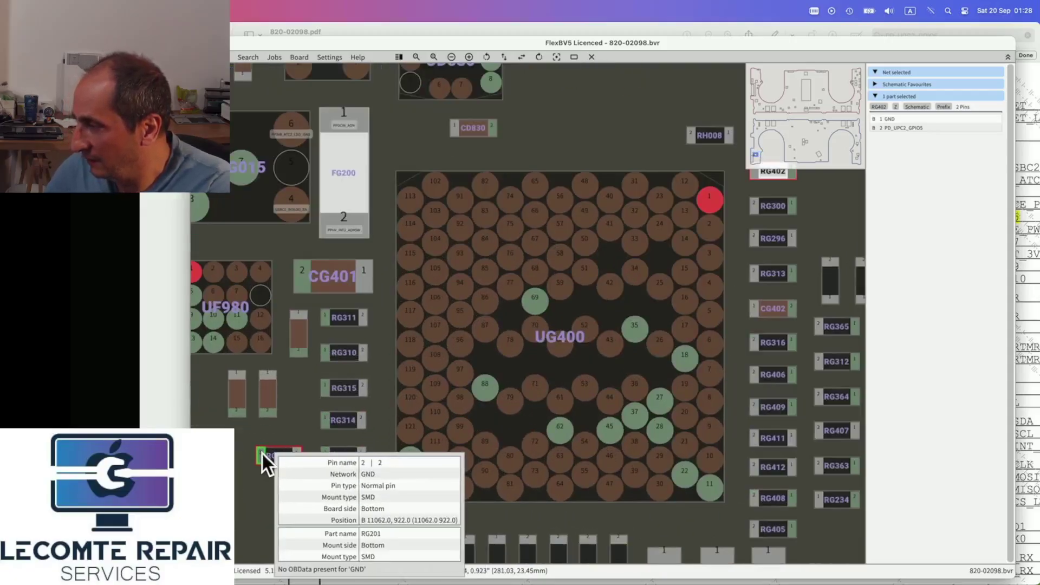
click(297, 457)
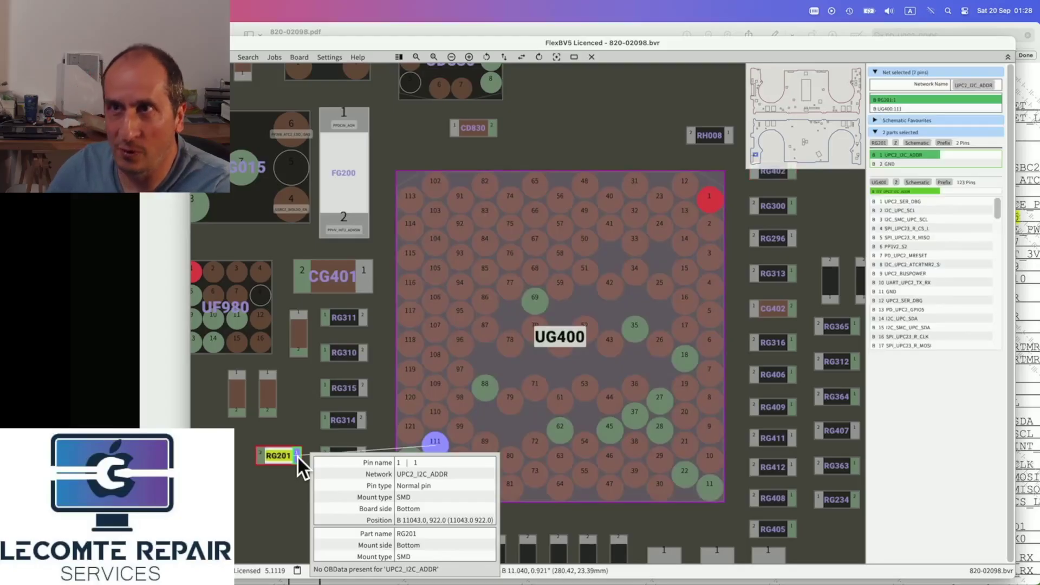
- Go to the opposite end of the board's bottom side and inspect the chips UF400 and UF500
scroll(298, 458, down, 1)
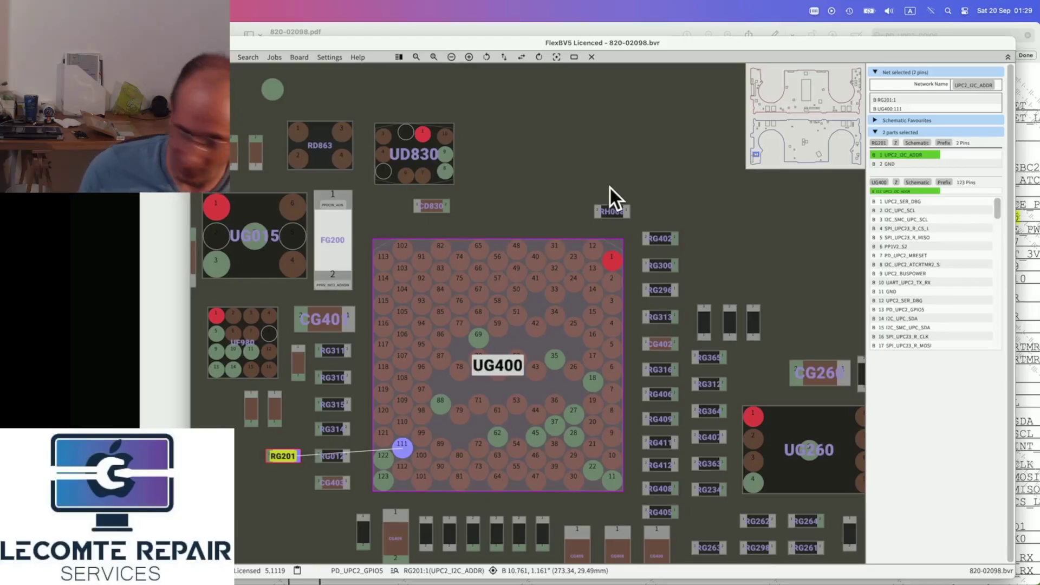
scroll(610, 187, down, 8)
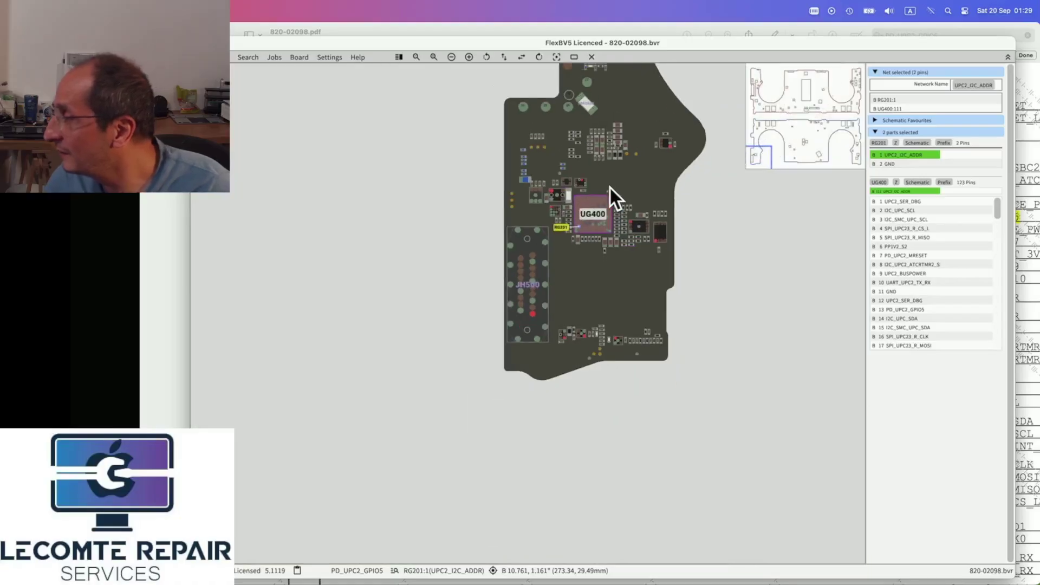
scroll(610, 187, down, 3)
drag(643, 193, 216, 271)
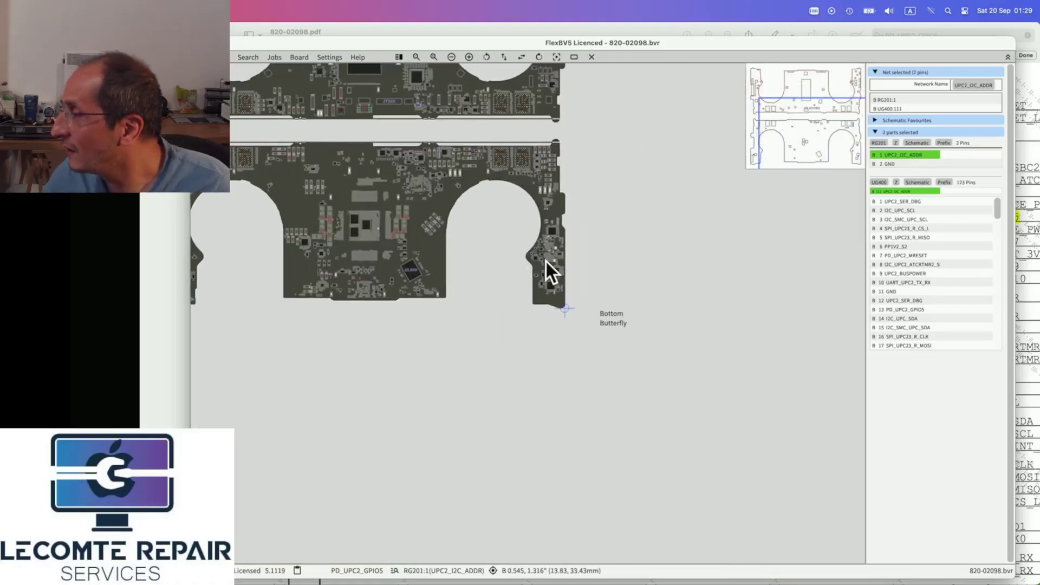
scroll(558, 216, up, 5)
scroll(518, 85, down, 2)
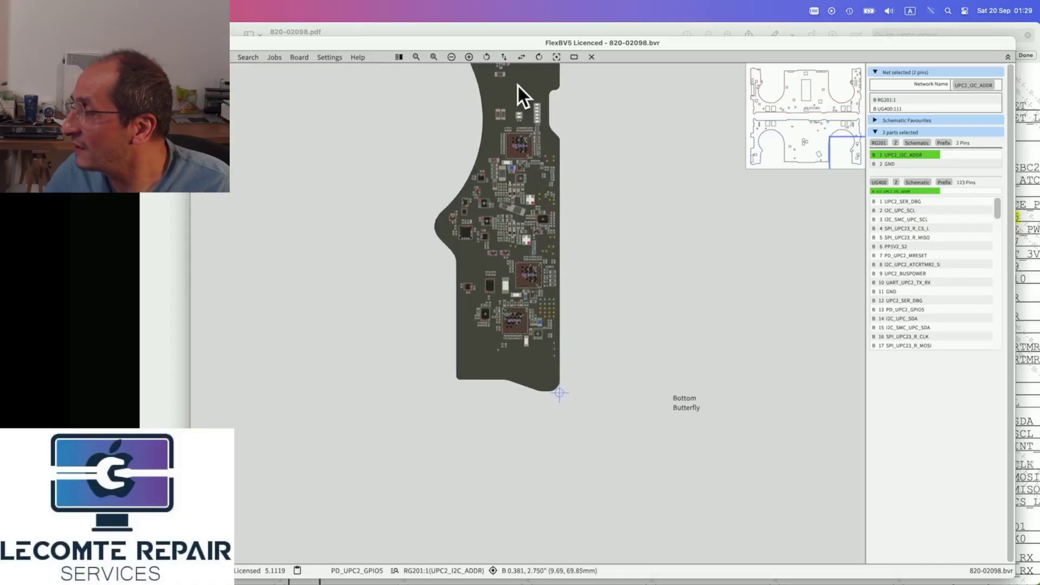
scroll(517, 144, up, 4)
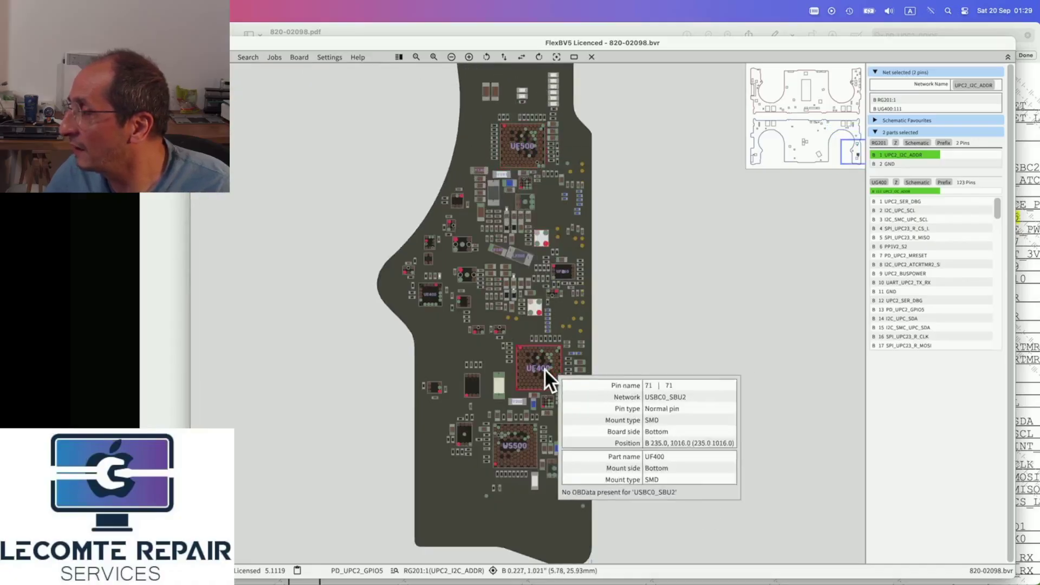
mouse_move(508, 140)
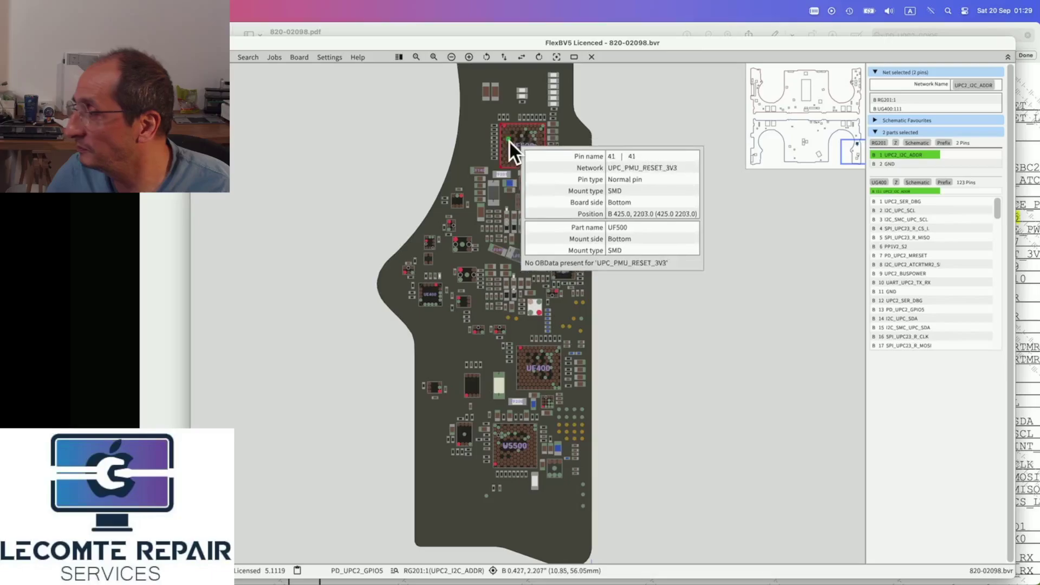